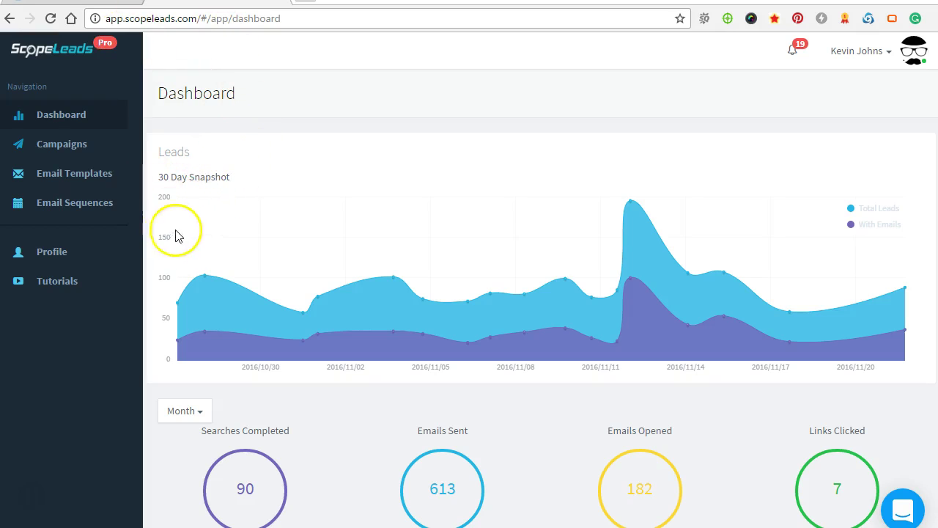
- Review the dashboard's 30-day leads snapshot, activity totals, recent searches and recent templates
{"action": "scroll", "coordinate": [171, 235], "scroll_direction": "down", "scroll_amount": 10}
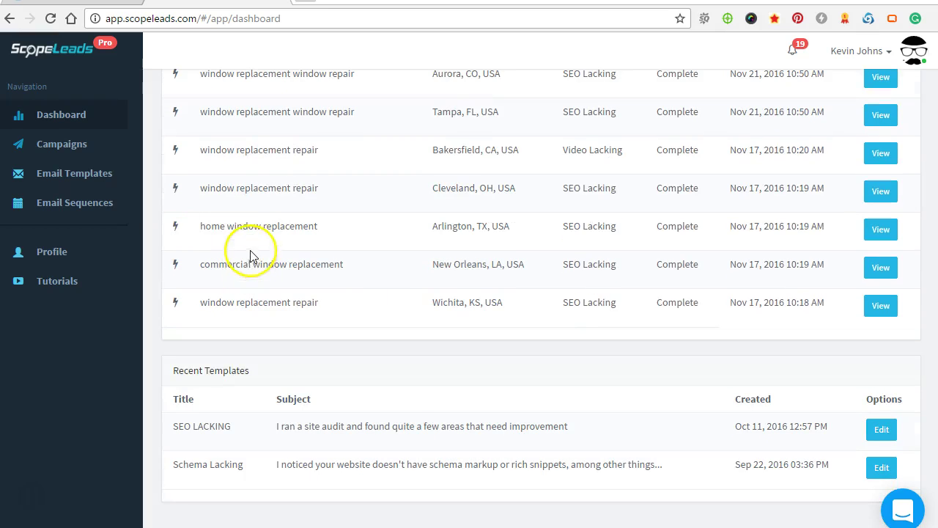
{"action": "scroll", "coordinate": [246, 297], "scroll_direction": "up", "scroll_amount": 3}
{"action": "scroll", "coordinate": [241, 297], "scroll_direction": "down", "scroll_amount": 1}
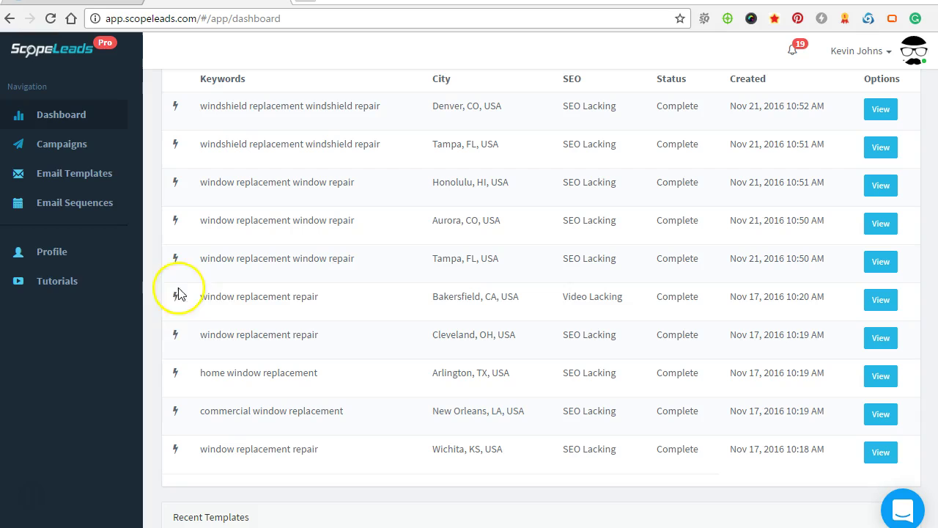
{"action": "scroll", "coordinate": [211, 315], "scroll_direction": "up", "scroll_amount": 1}
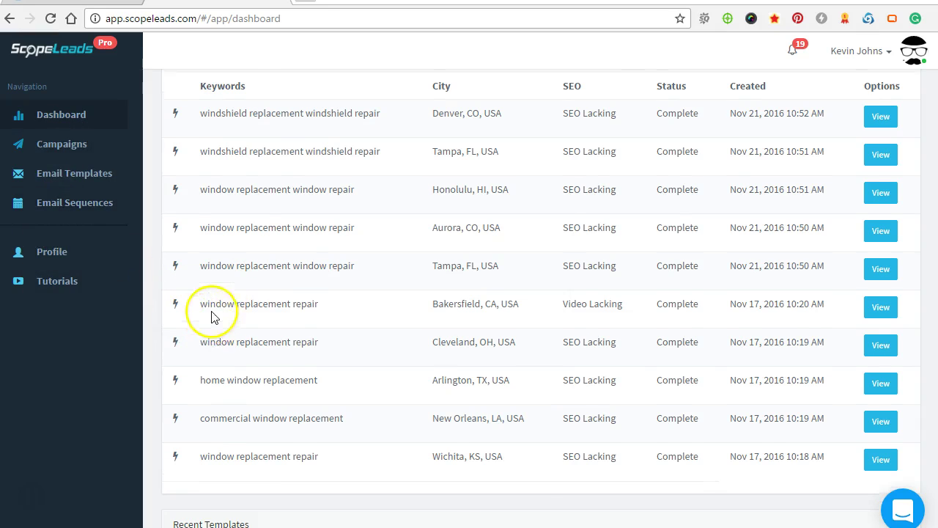
{"action": "scroll", "coordinate": [211, 316], "scroll_direction": "up", "scroll_amount": 2}
{"action": "scroll", "coordinate": [217, 325], "scroll_direction": "up", "scroll_amount": 3}
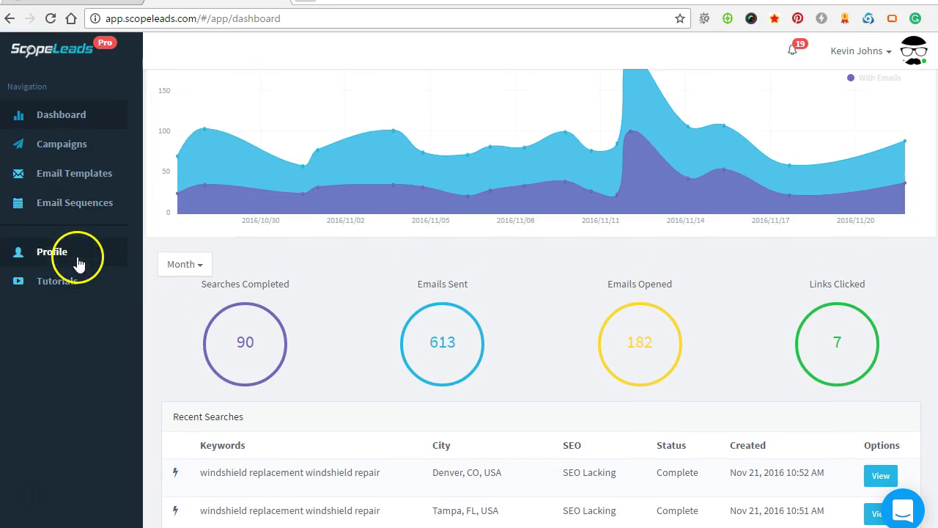
- Create a new campaign with both title and description set to "window replacement san francisco"
{"action": "left_click", "coordinate": [65, 144]}
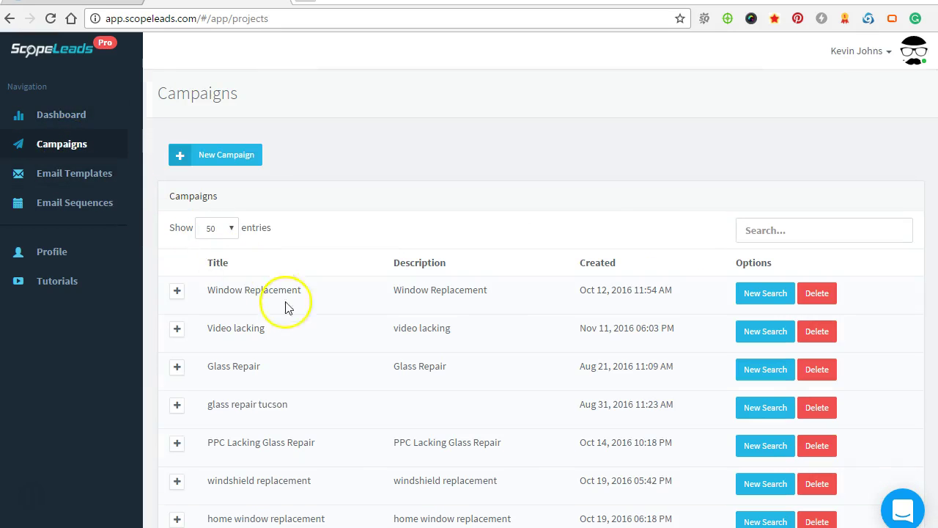
{"action": "scroll", "coordinate": [322, 345], "scroll_direction": "down", "scroll_amount": 1}
{"action": "scroll", "coordinate": [318, 343], "scroll_direction": "up", "scroll_amount": 1}
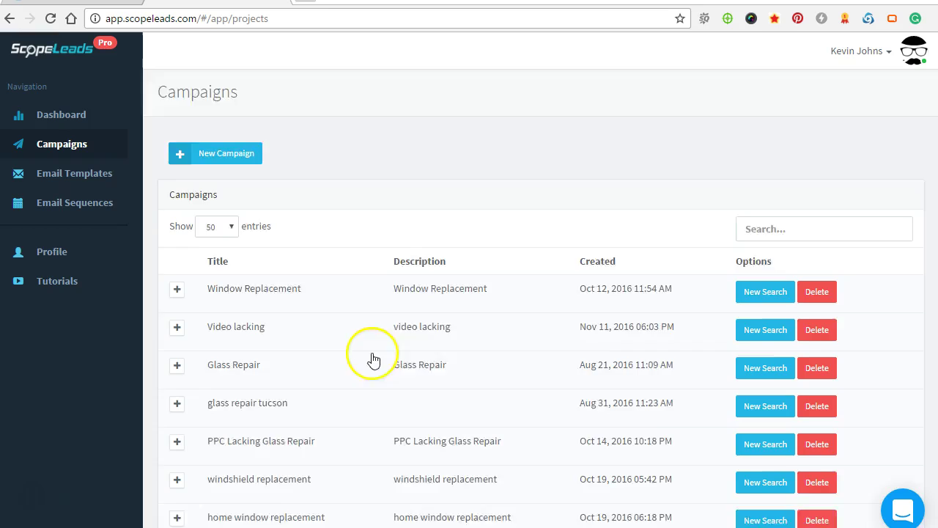
{"action": "scroll", "coordinate": [359, 330], "scroll_direction": "down", "scroll_amount": 1}
{"action": "scroll", "coordinate": [396, 403], "scroll_direction": "down", "scroll_amount": 1}
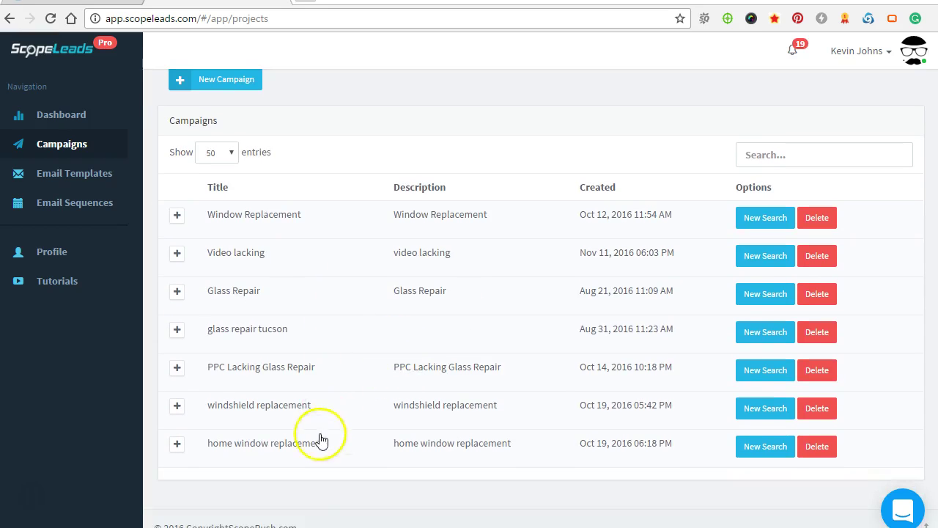
{"action": "left_click", "coordinate": [220, 79]}
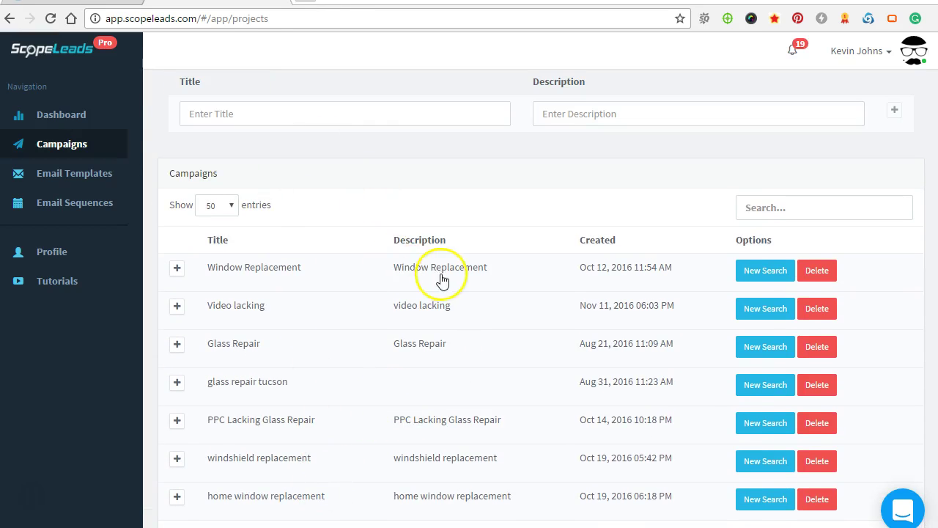
{"action": "left_click", "coordinate": [224, 112]}
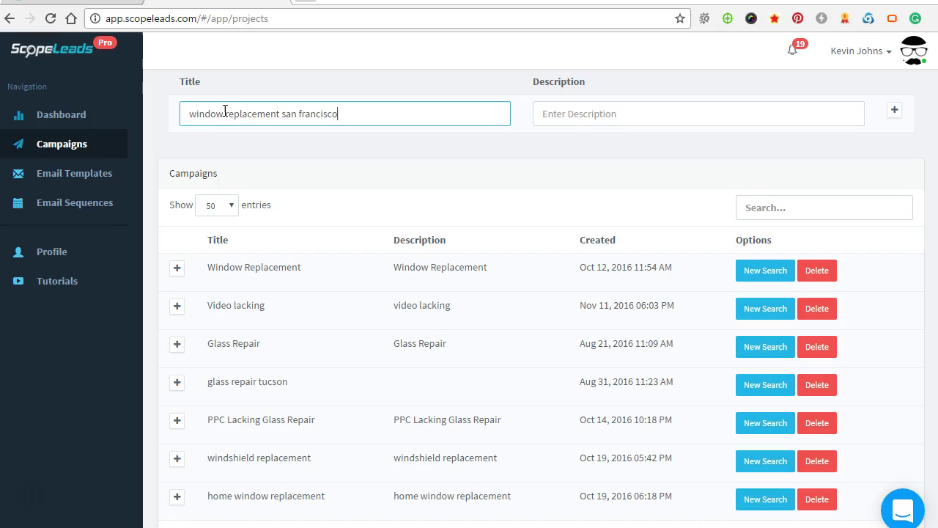
{"action": "left_click", "coordinate": [575, 114]}
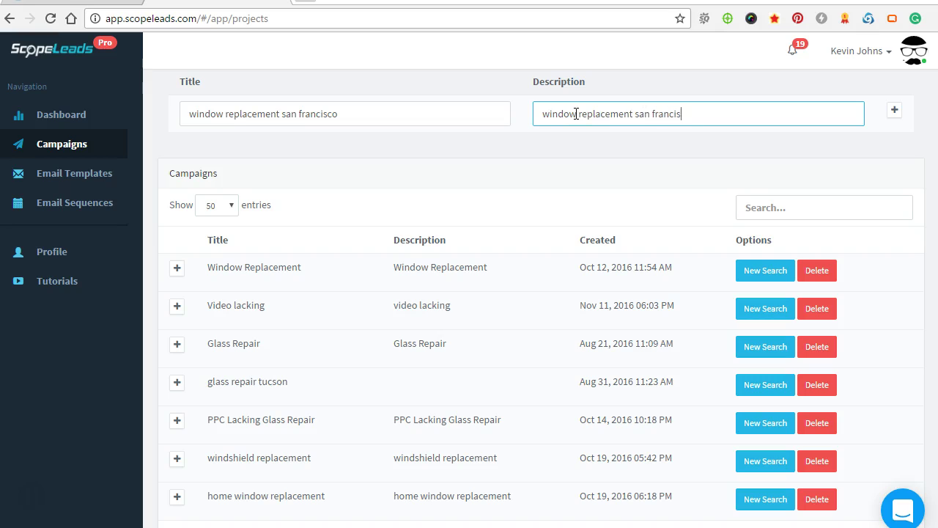
{"action": "left_click", "coordinate": [894, 109]}
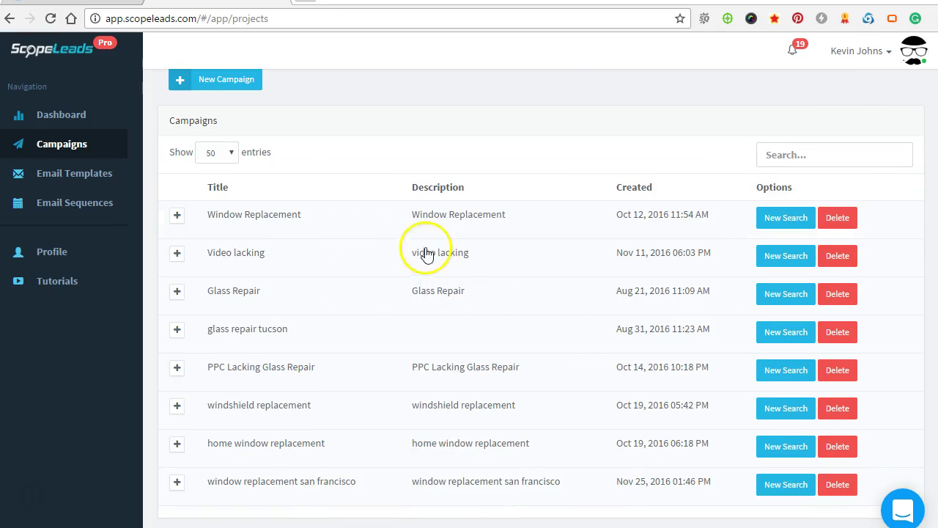
- Start a new search in the "window replacement san francisco" campaign, using the SEO Lacking search type
{"action": "scroll", "coordinate": [283, 329], "scroll_direction": "down", "scroll_amount": 1}
{"action": "left_click", "coordinate": [211, 444]}
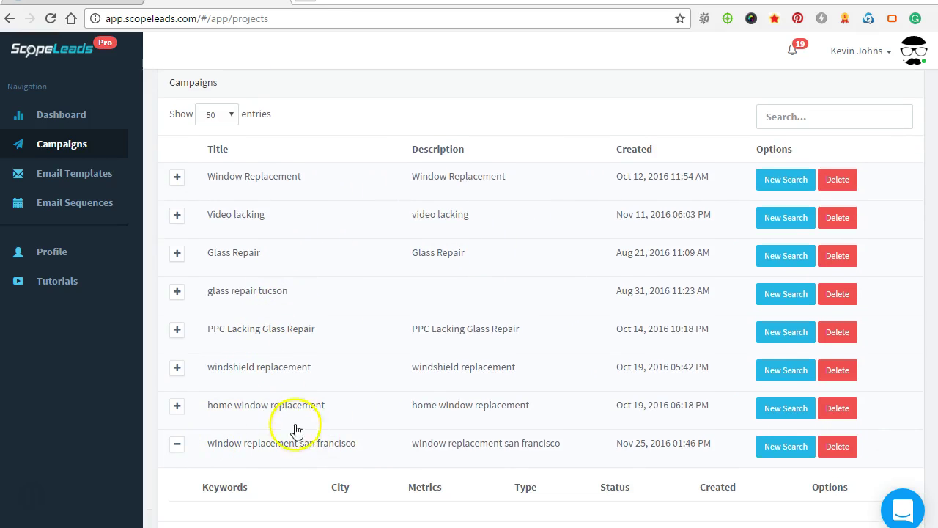
{"action": "scroll", "coordinate": [660, 428], "scroll_direction": "down", "scroll_amount": 1}
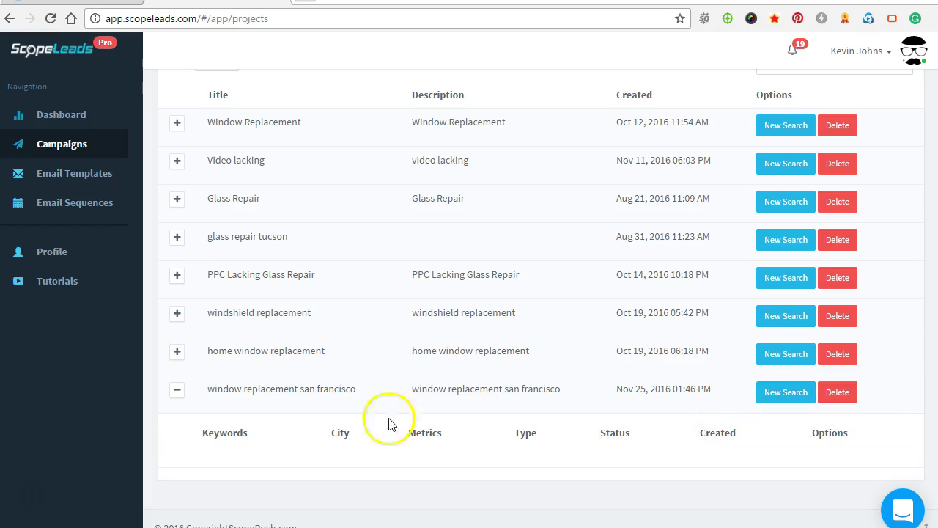
{"action": "left_click", "coordinate": [787, 399]}
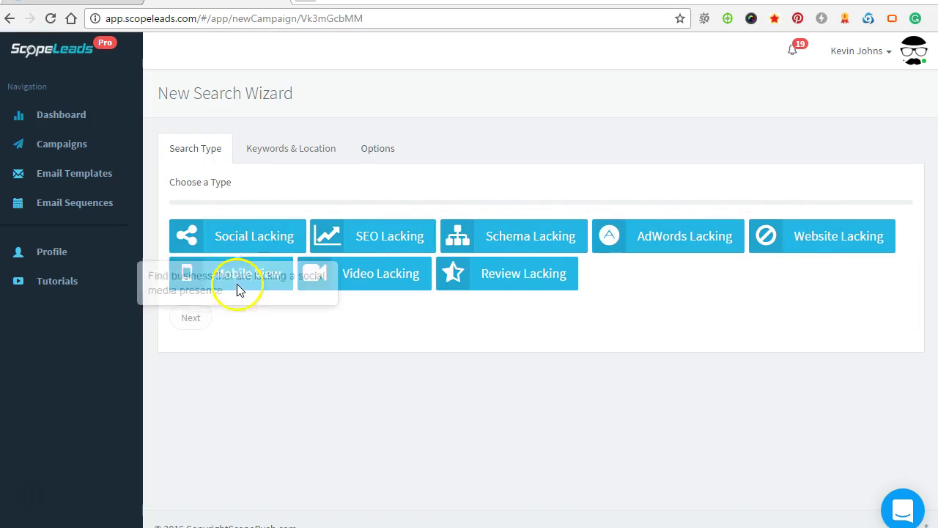
{"action": "left_click", "coordinate": [270, 239]}
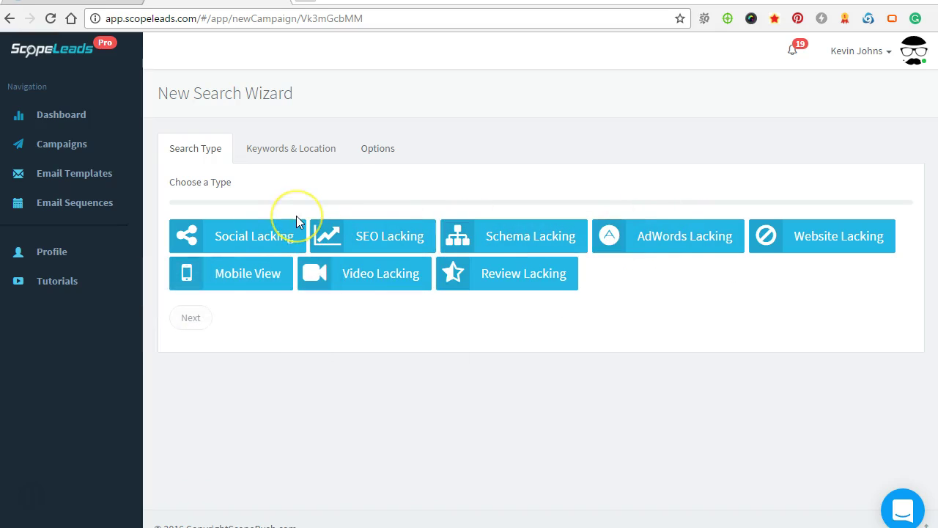
{"action": "left_click", "coordinate": [389, 245]}
- Set the search keywords to "window replacement" and the location to San Francisco, CA, and continue to the options
{"action": "left_click", "coordinate": [198, 256]}
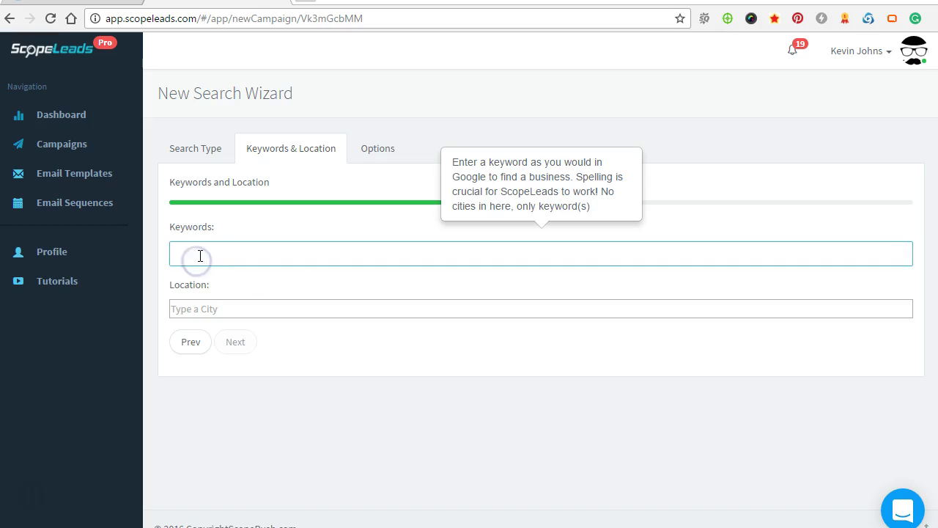
{"action": "type", "text": "window replacement"}
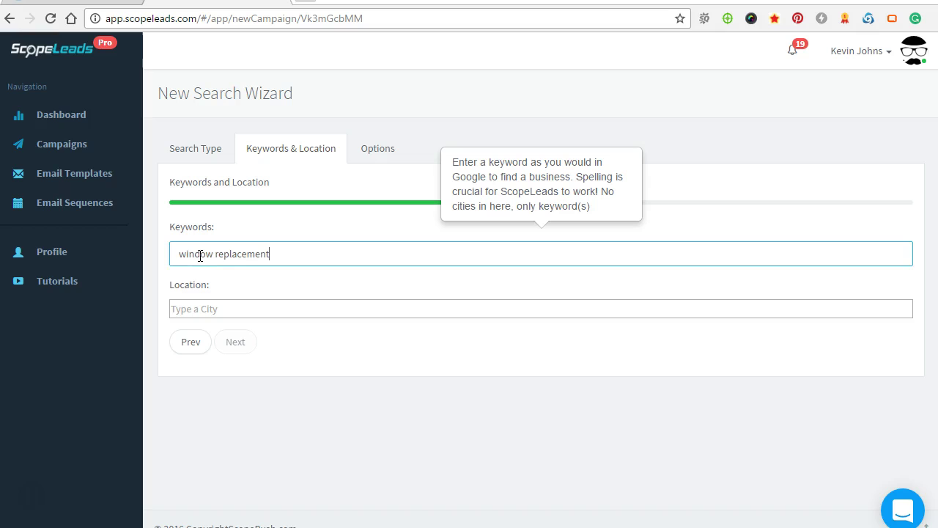
{"action": "key", "text": "Tab"}
{"action": "type", "text": "san fran"}
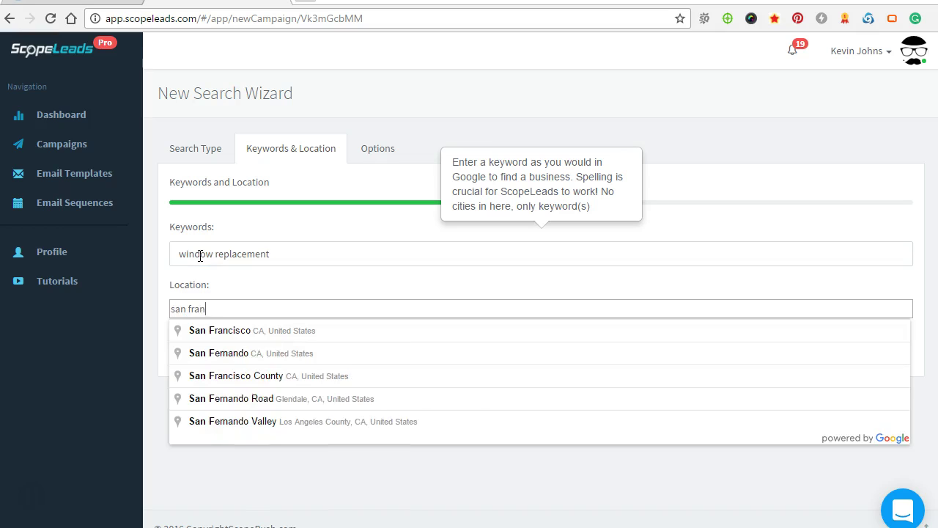
{"action": "type", "text": "cisco"}
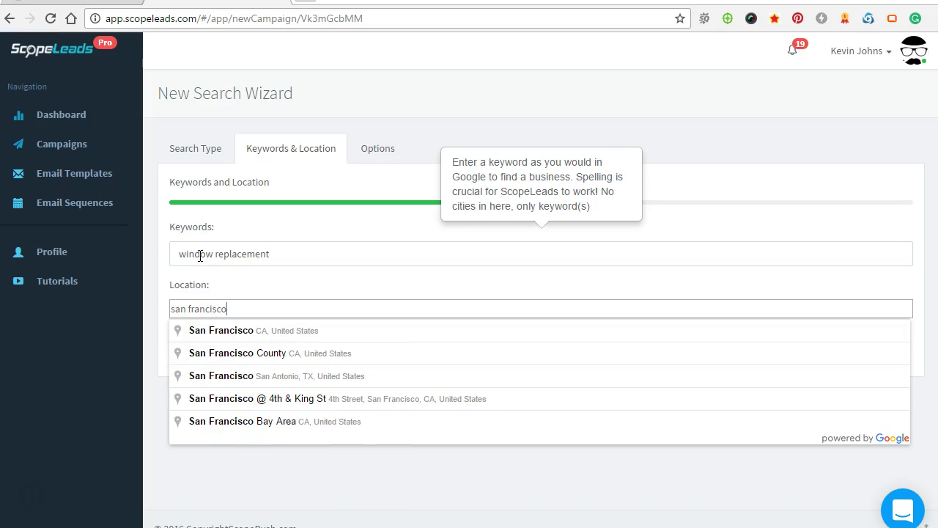
{"action": "left_click", "coordinate": [236, 337]}
{"action": "left_click", "coordinate": [243, 352]}
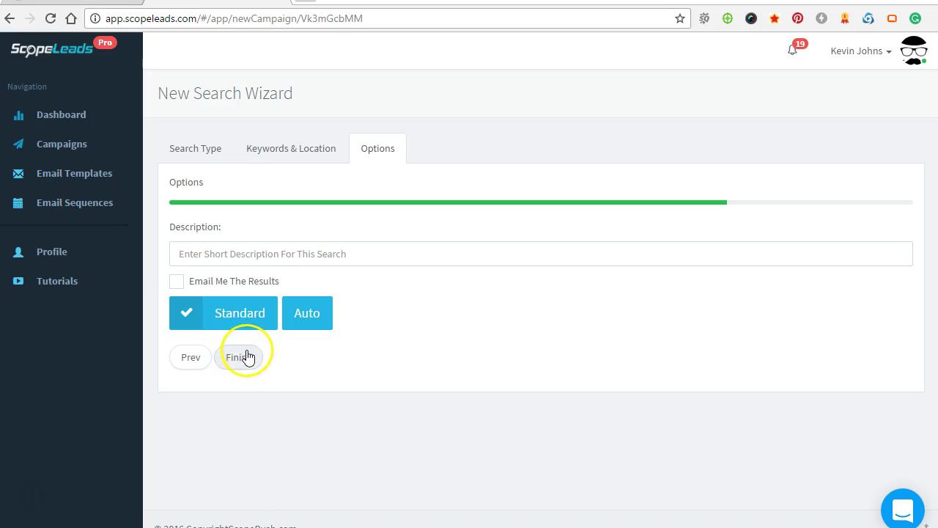
- Set the search to Auto with the "Proof in the pudding" email sequence and finish the wizard
{"action": "left_click", "coordinate": [245, 358]}
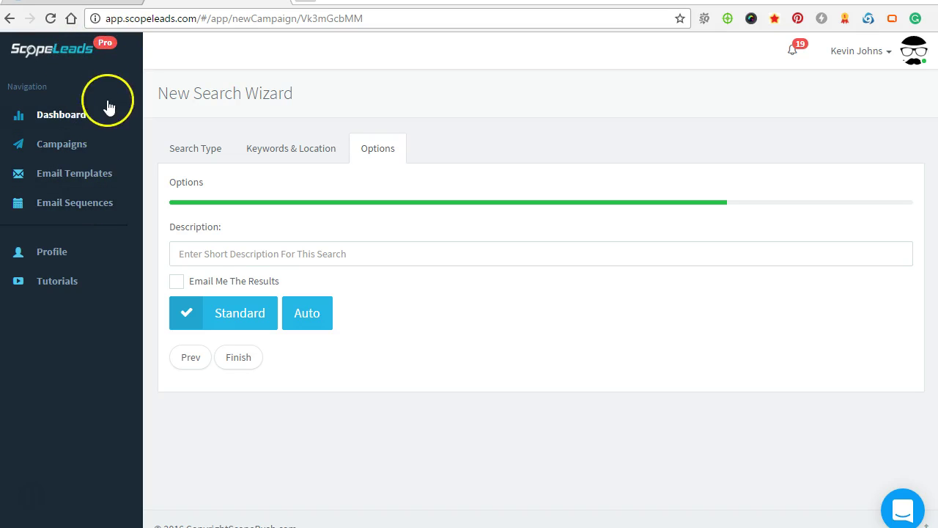
{"action": "left_click", "coordinate": [308, 314]}
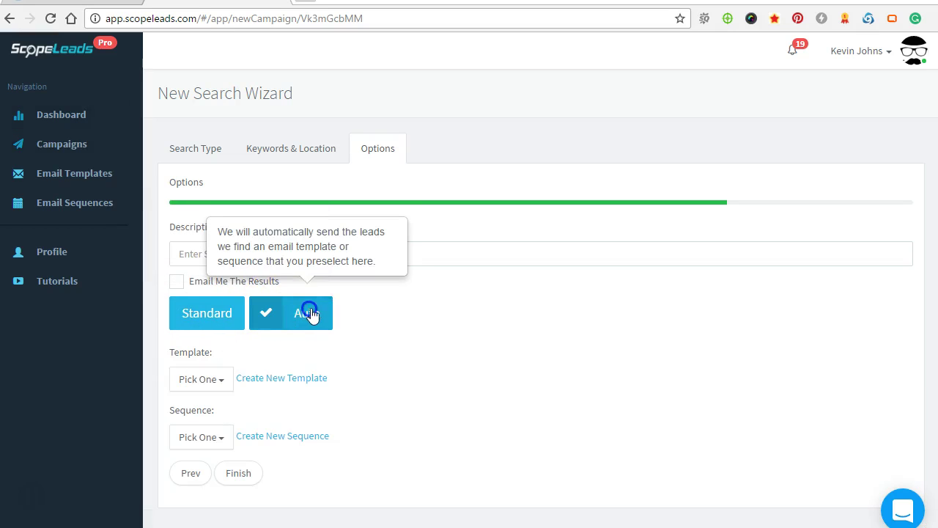
{"action": "scroll", "coordinate": [374, 334], "scroll_direction": "down", "scroll_amount": 1}
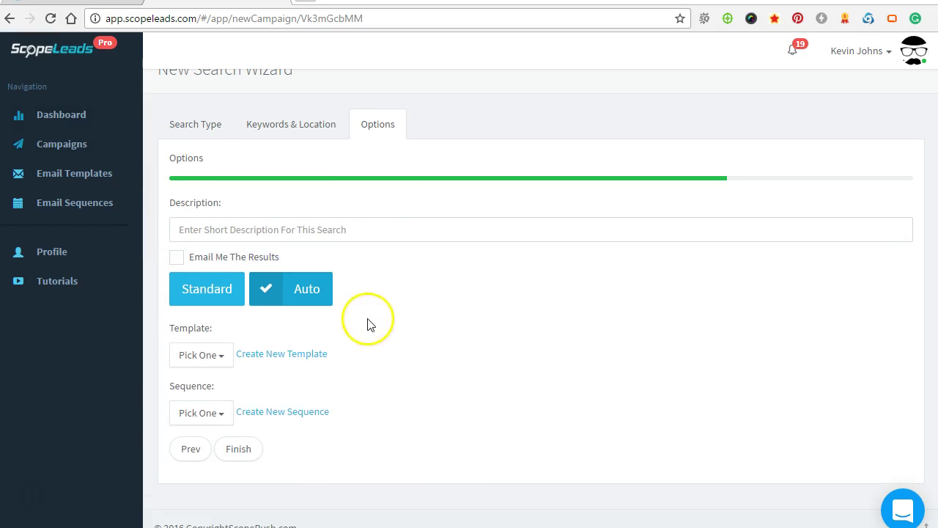
{"action": "left_click", "coordinate": [218, 412]}
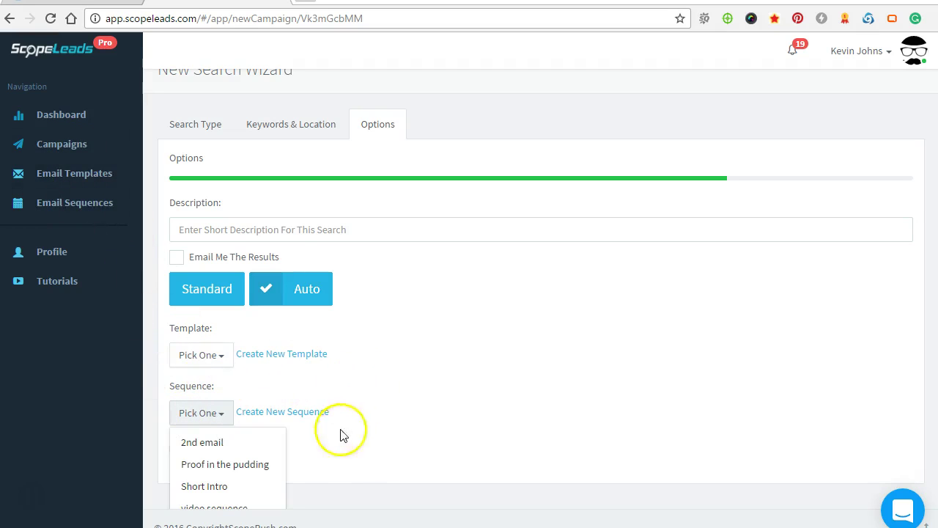
{"action": "left_click", "coordinate": [226, 467]}
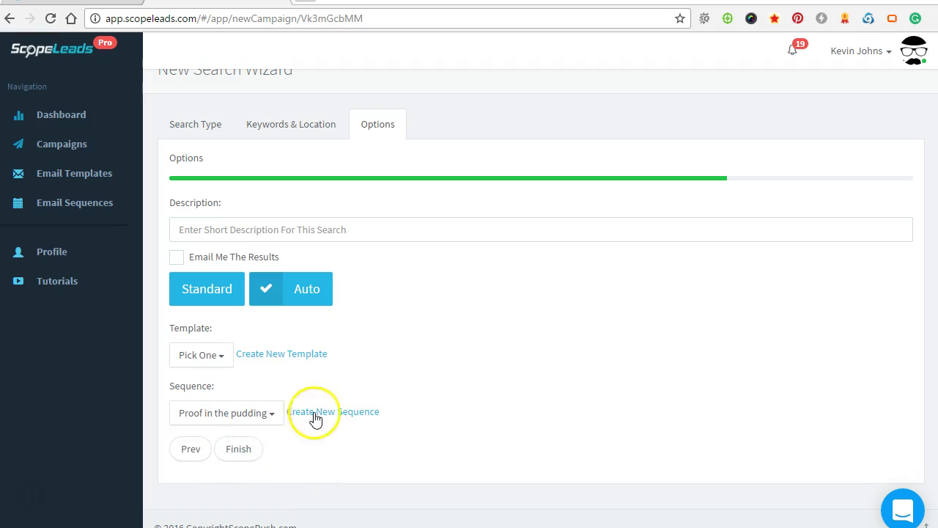
{"action": "left_click", "coordinate": [240, 453]}
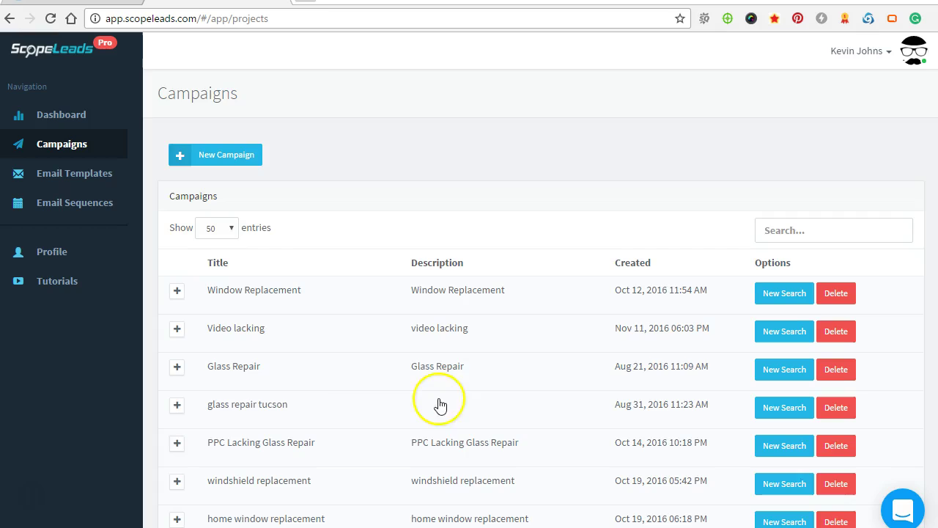
- Expand the "window replacement san francisco" campaign and check its new search entry's metrics, type and status
{"action": "scroll", "coordinate": [341, 412], "scroll_direction": "down", "scroll_amount": 1}
{"action": "scroll", "coordinate": [341, 412], "scroll_direction": "down", "scroll_amount": 2}
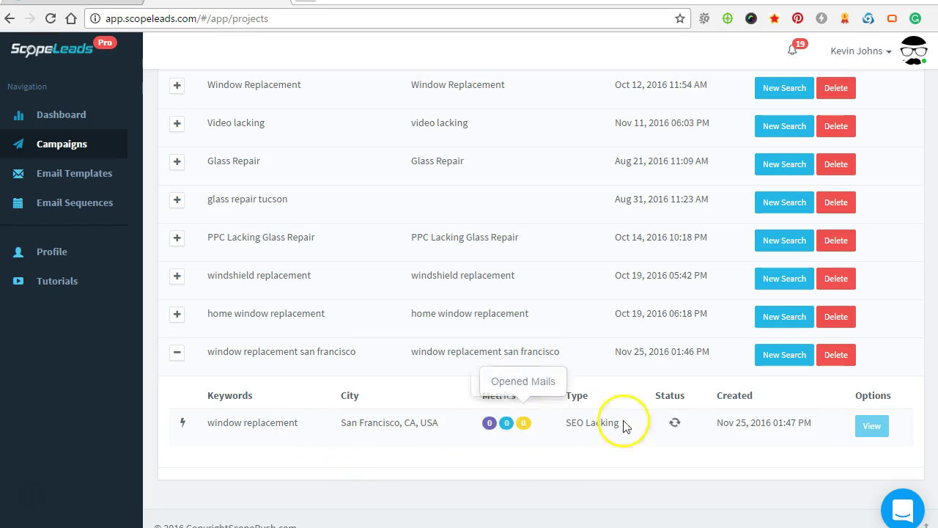
{"action": "scroll", "coordinate": [164, 409], "scroll_direction": "up", "scroll_amount": 1}
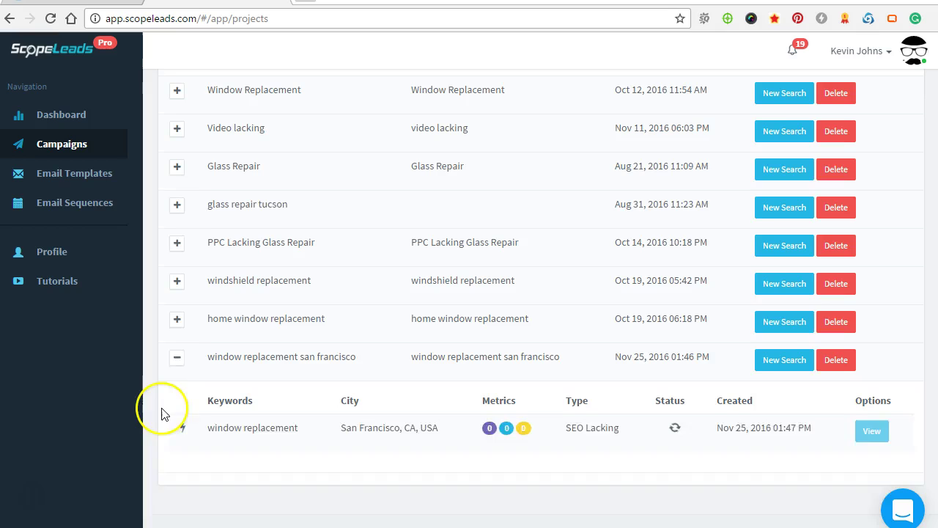
- Open the "Proof in the pudding" email sequence for editing and examine its title, subjects, message bodies and send timing
{"action": "left_click", "coordinate": [79, 204]}
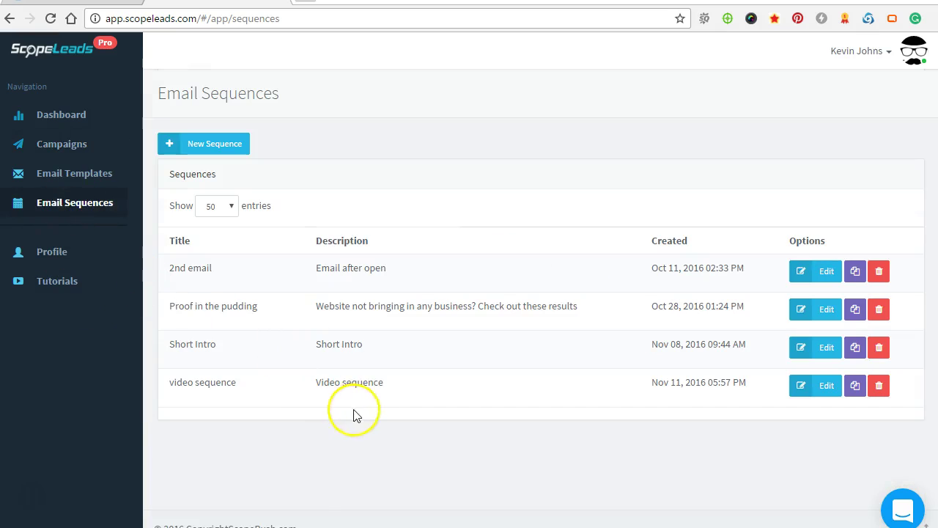
{"action": "left_click", "coordinate": [829, 308]}
{"action": "scroll", "coordinate": [211, 329], "scroll_direction": "down", "scroll_amount": 12}
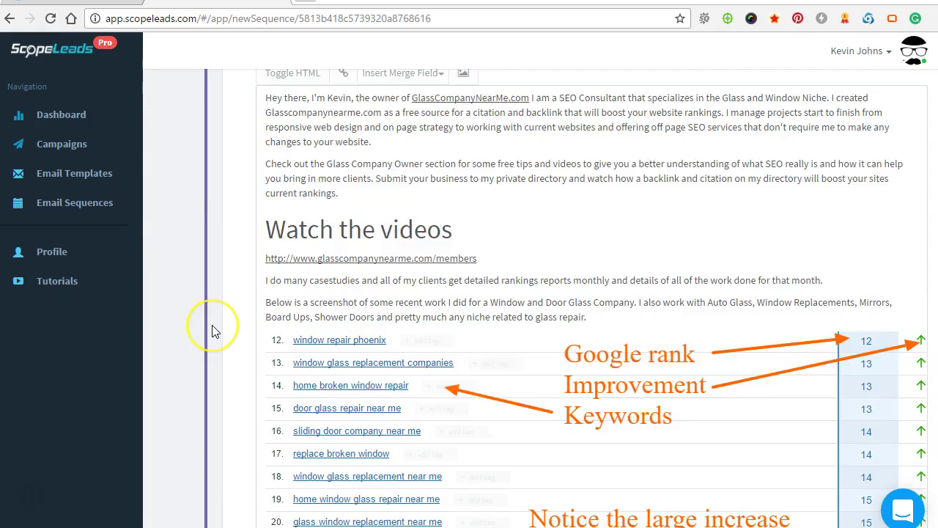
{"action": "scroll", "coordinate": [212, 324], "scroll_direction": "up", "scroll_amount": 8}
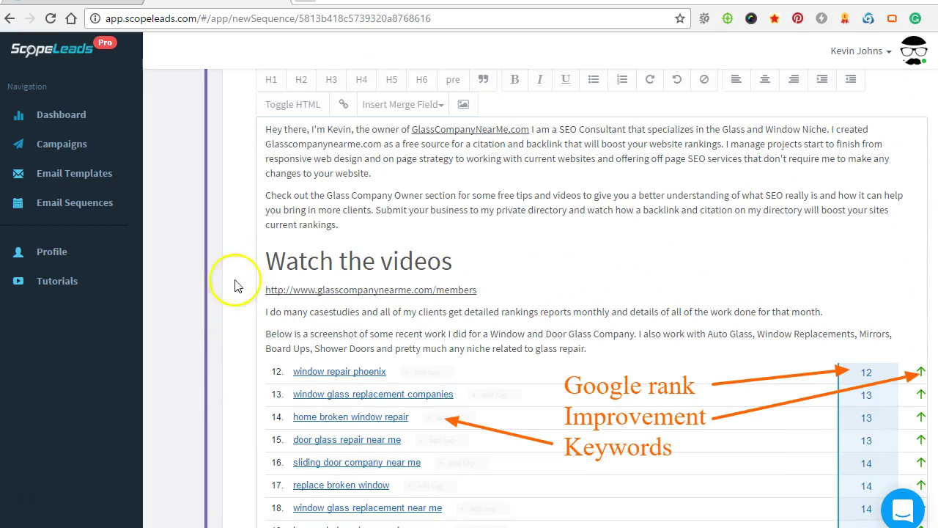
{"action": "scroll", "coordinate": [236, 333], "scroll_direction": "down", "scroll_amount": 6}
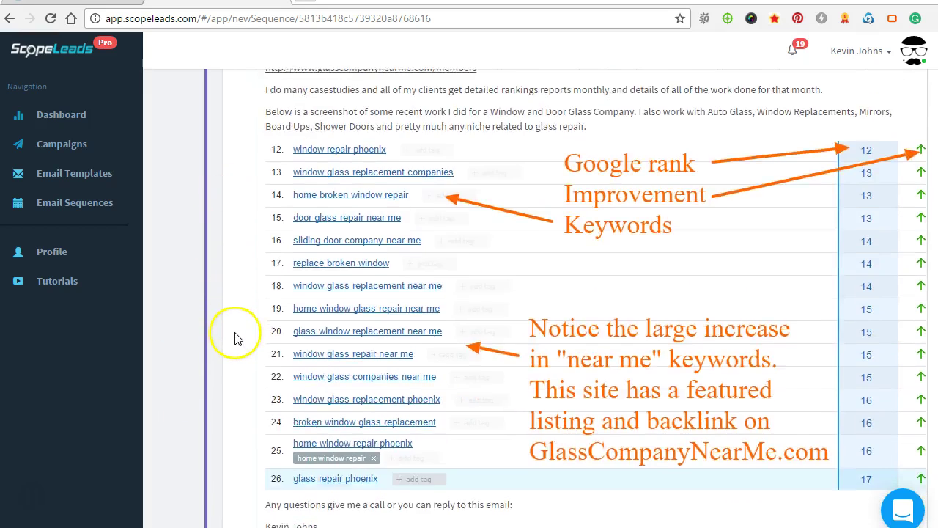
{"action": "scroll", "coordinate": [309, 418], "scroll_direction": "down", "scroll_amount": 1}
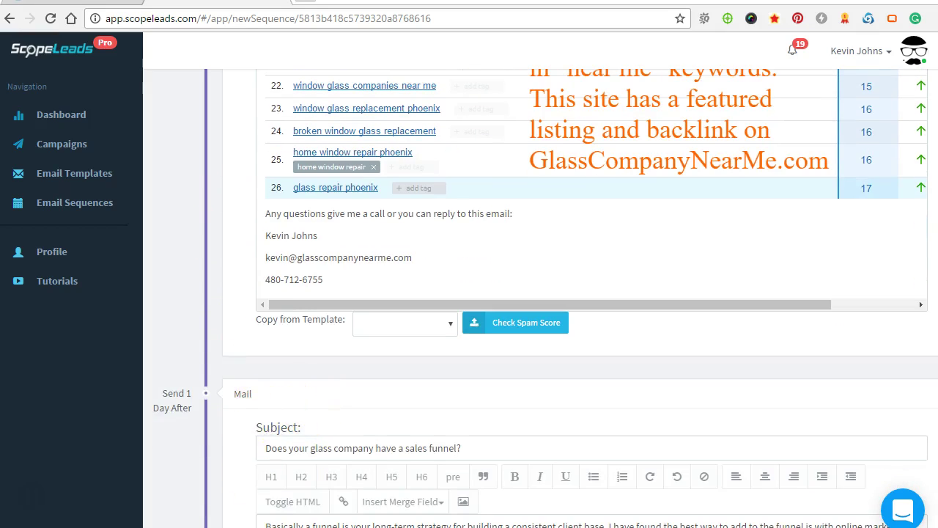
{"action": "scroll", "coordinate": [226, 374], "scroll_direction": "up", "scroll_amount": 10}
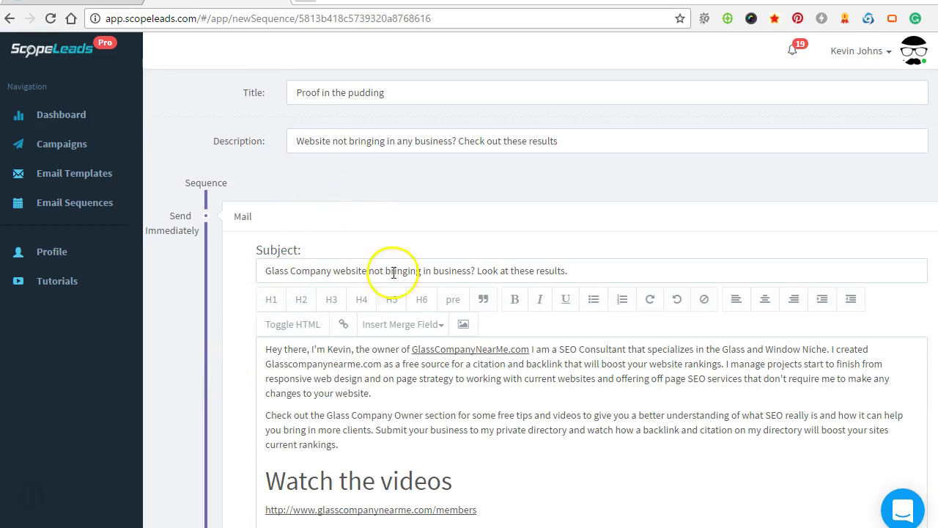
{"action": "scroll", "coordinate": [315, 253], "scroll_direction": "down", "scroll_amount": 2}
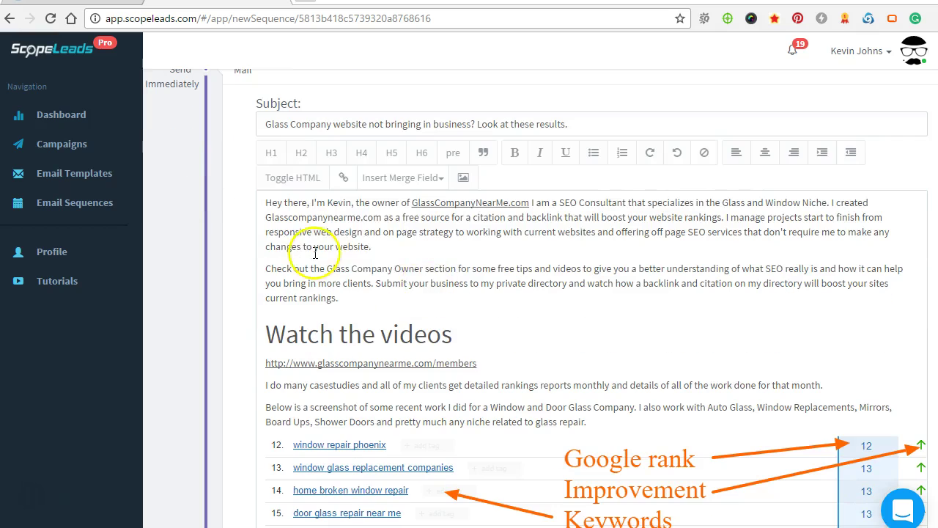
- Examine the immediate email's keyword ranking screenshot and the one-day follow-up's message, funnel graphic, send delay and condition
{"action": "scroll", "coordinate": [447, 355], "scroll_direction": "down", "scroll_amount": 4}
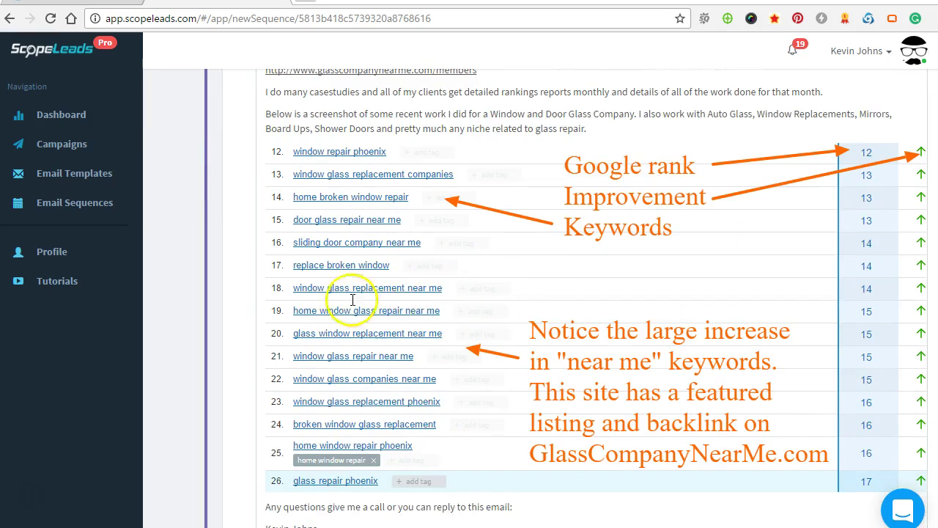
{"action": "scroll", "coordinate": [352, 296], "scroll_direction": "down", "scroll_amount": 5}
{"action": "scroll", "coordinate": [328, 281], "scroll_direction": "down", "scroll_amount": 1}
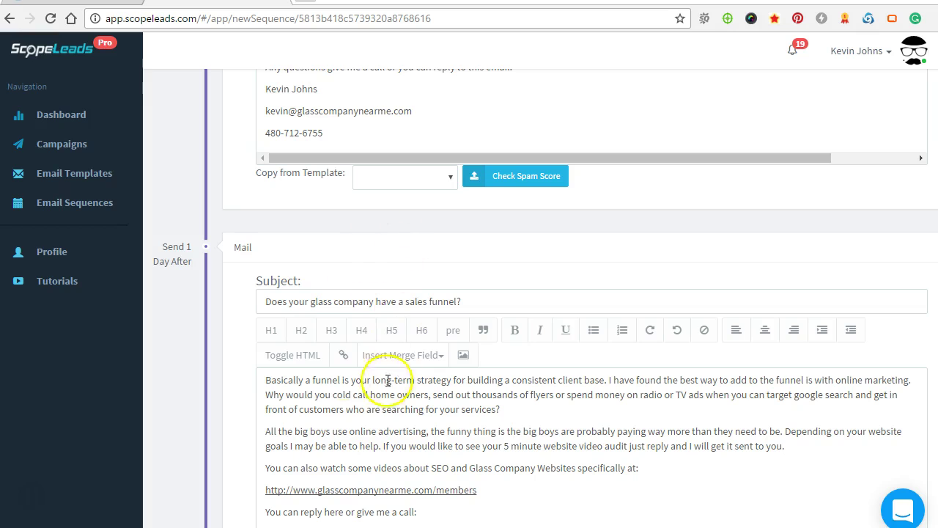
{"action": "scroll", "coordinate": [359, 374], "scroll_direction": "down", "scroll_amount": 11}
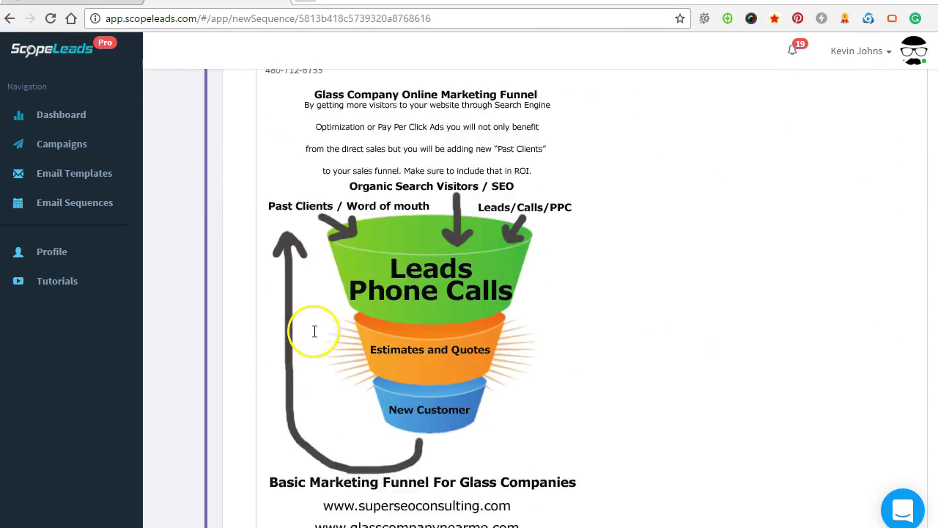
{"action": "scroll", "coordinate": [313, 330], "scroll_direction": "down", "scroll_amount": 1}
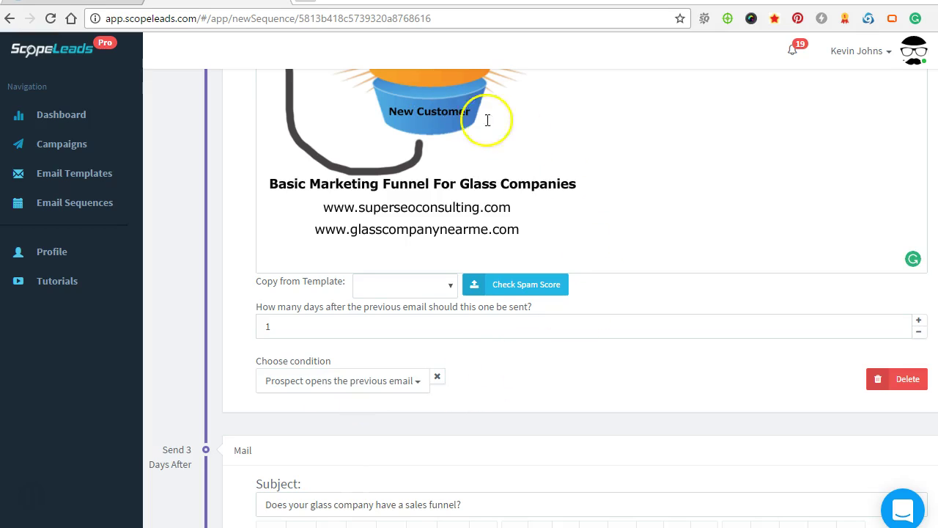
{"action": "scroll", "coordinate": [323, 241], "scroll_direction": "up", "scroll_amount": 10}
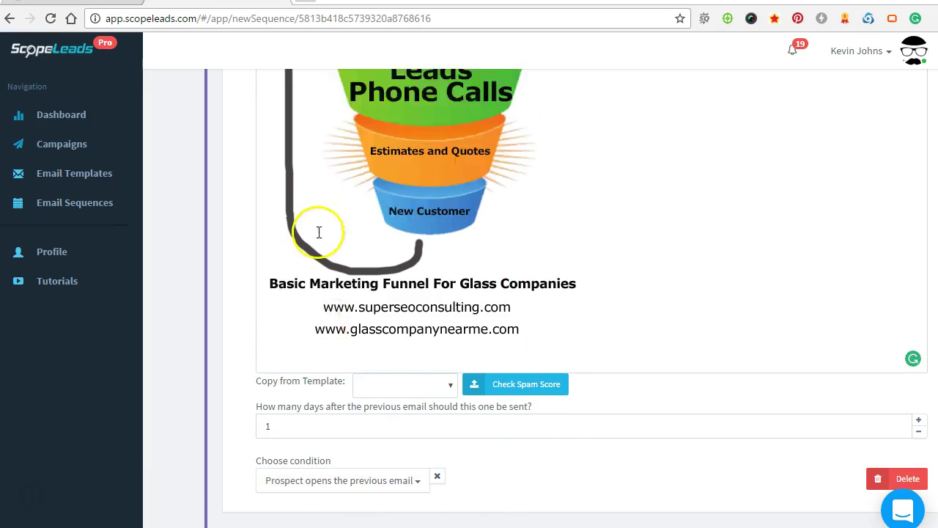
{"action": "scroll", "coordinate": [341, 268], "scroll_direction": "up", "scroll_amount": 2}
{"action": "scroll", "coordinate": [308, 264], "scroll_direction": "down", "scroll_amount": 2}
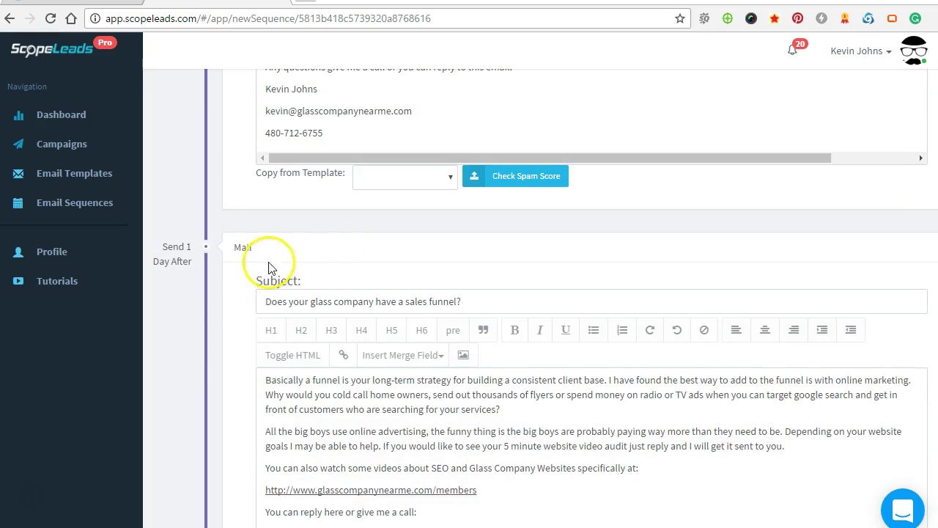
{"action": "scroll", "coordinate": [346, 312], "scroll_direction": "down", "scroll_amount": 2}
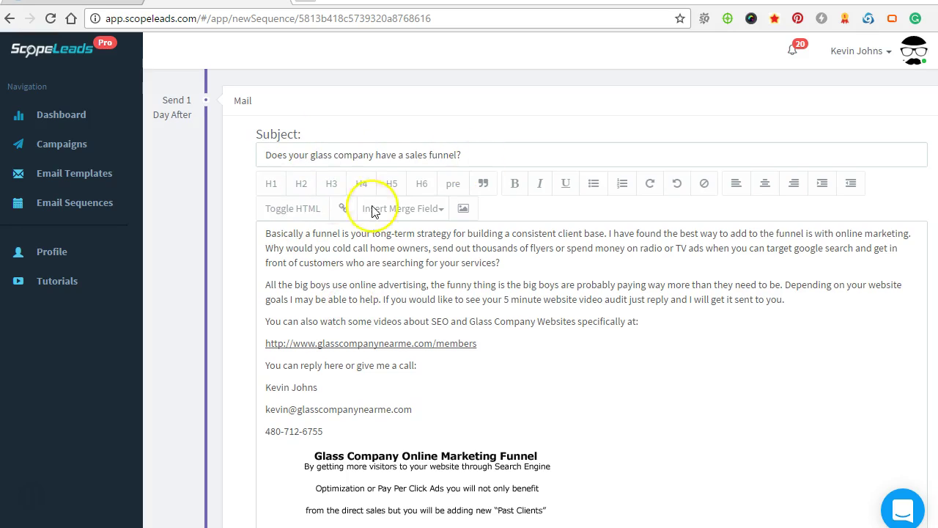
{"action": "scroll", "coordinate": [308, 260], "scroll_direction": "down", "scroll_amount": 2}
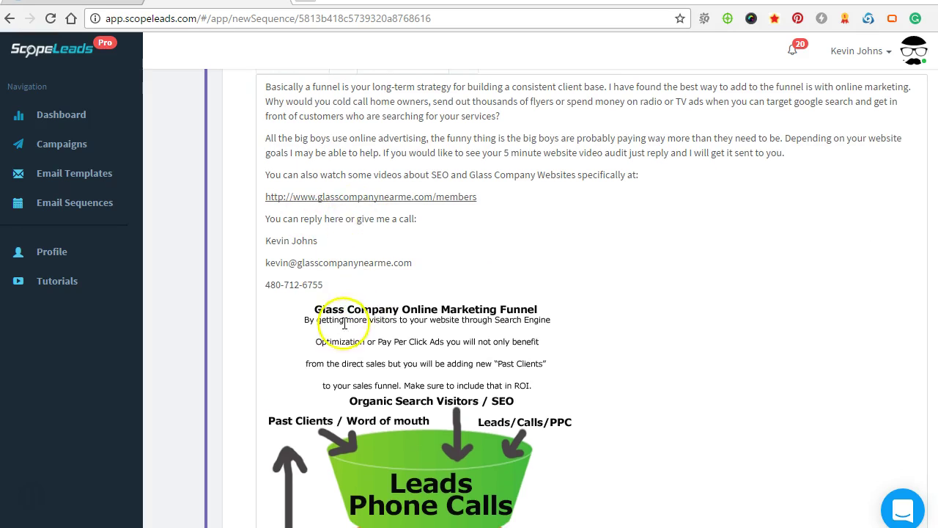
{"action": "scroll", "coordinate": [358, 345], "scroll_direction": "down", "scroll_amount": 8}
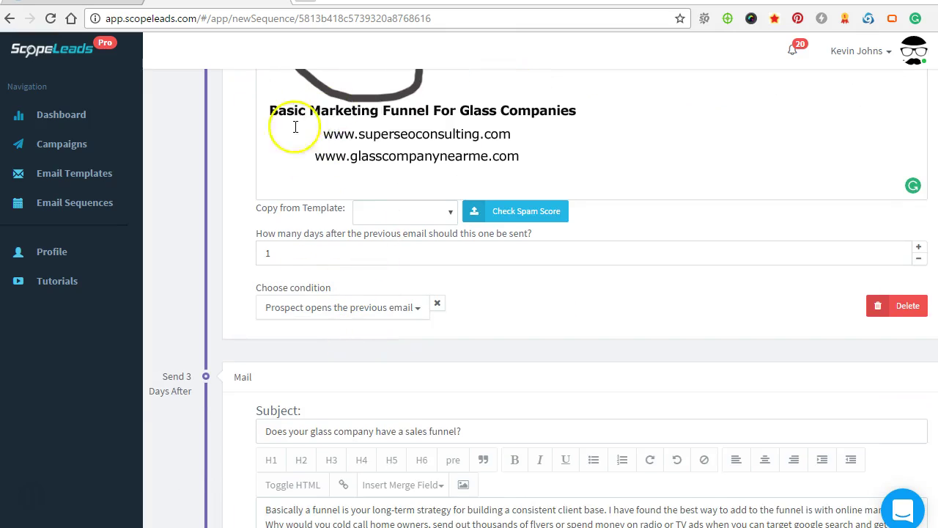
{"action": "scroll", "coordinate": [299, 182], "scroll_direction": "up", "scroll_amount": 3}
{"action": "scroll", "coordinate": [331, 236], "scroll_direction": "up", "scroll_amount": 5}
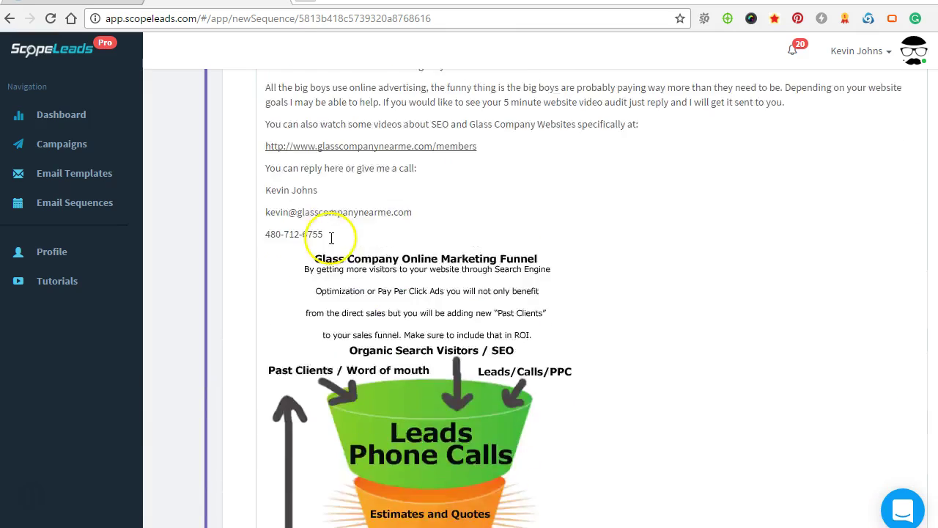
{"action": "scroll", "coordinate": [325, 237], "scroll_direction": "down", "scroll_amount": 7}
{"action": "scroll", "coordinate": [324, 209], "scroll_direction": "up", "scroll_amount": 6}
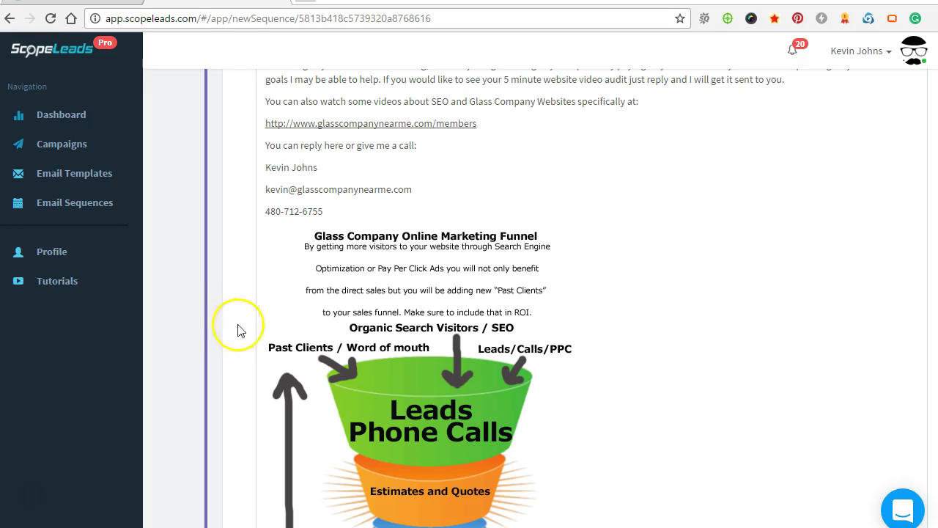
{"action": "scroll", "coordinate": [253, 339], "scroll_direction": "down", "scroll_amount": 8}
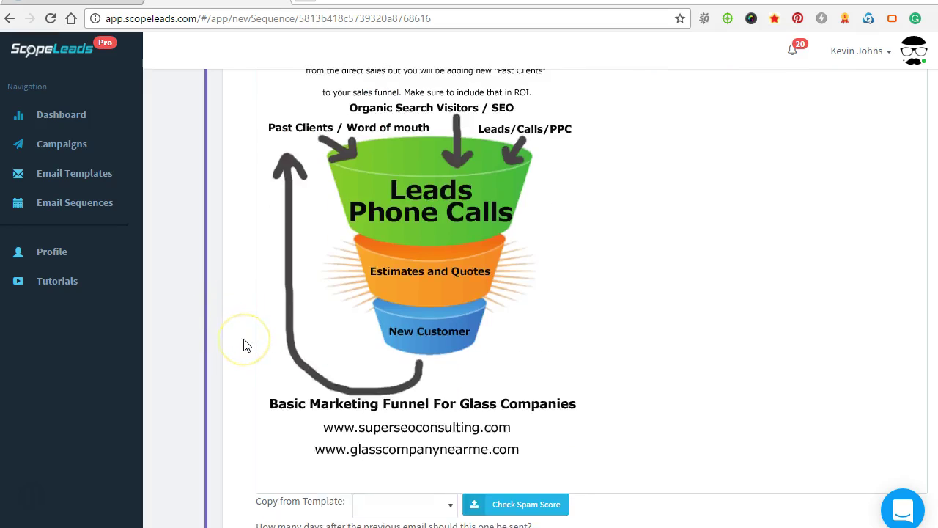
- Examine the three-day follow-up's subject, message text and funnel graphic, comparing it with the one-day follow-up
{"action": "scroll", "coordinate": [247, 342], "scroll_direction": "down", "scroll_amount": 5}
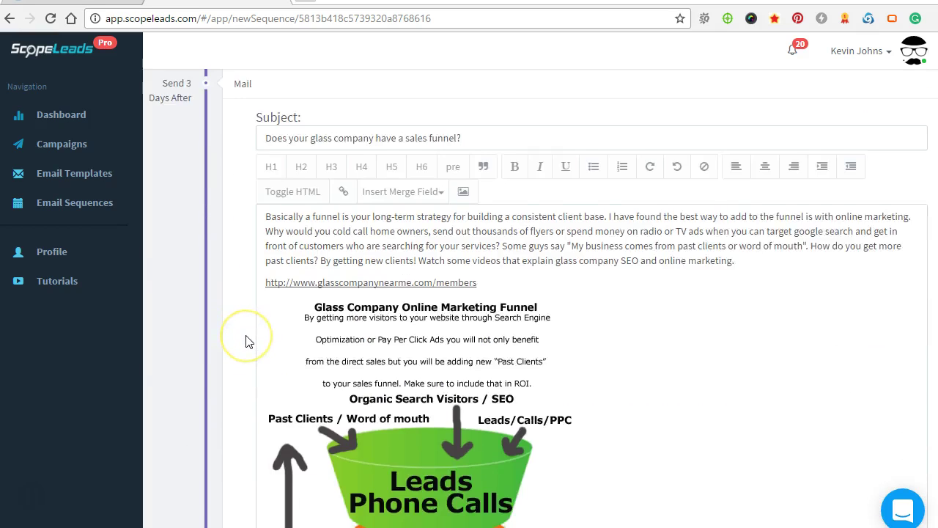
{"action": "scroll", "coordinate": [246, 339], "scroll_direction": "down", "scroll_amount": 3}
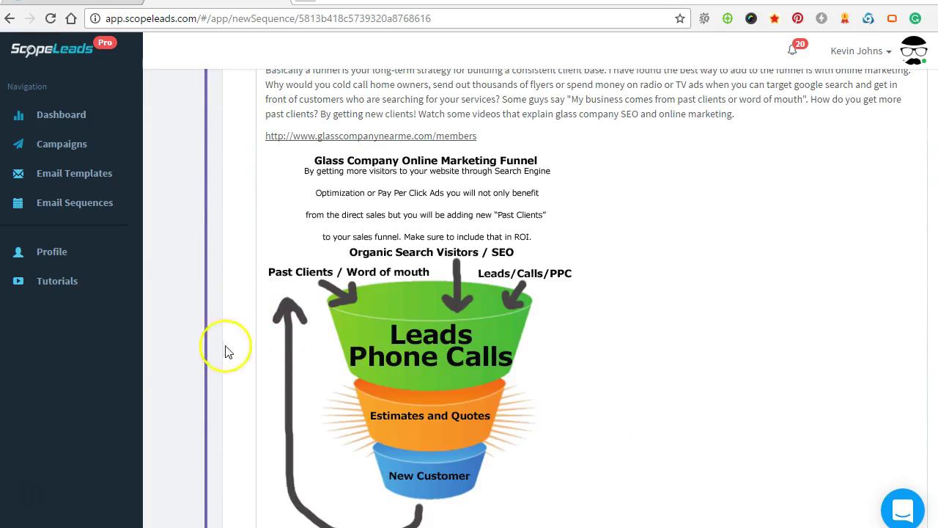
{"action": "scroll", "coordinate": [227, 351], "scroll_direction": "up", "scroll_amount": 5}
{"action": "scroll", "coordinate": [357, 184], "scroll_direction": "up", "scroll_amount": 5}
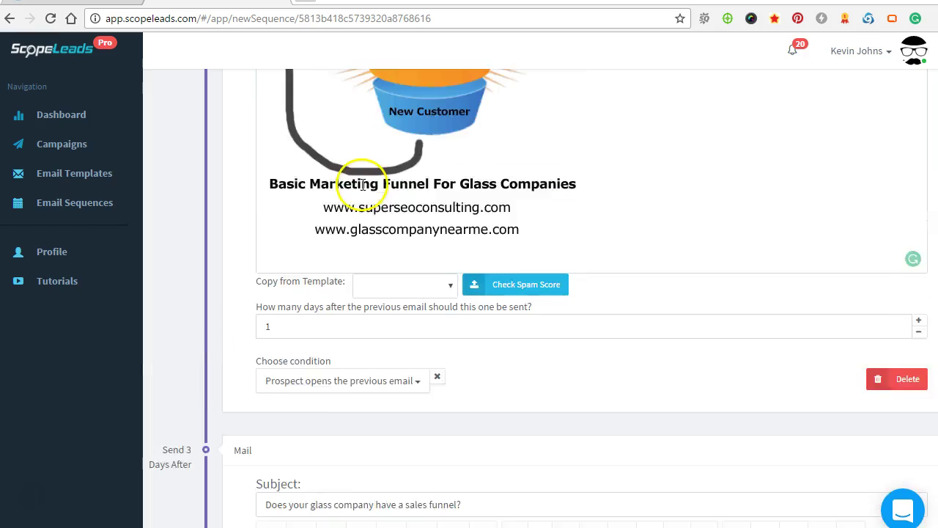
{"action": "scroll", "coordinate": [373, 226], "scroll_direction": "down", "scroll_amount": 3}
{"action": "scroll", "coordinate": [263, 308], "scroll_direction": "down", "scroll_amount": 5}
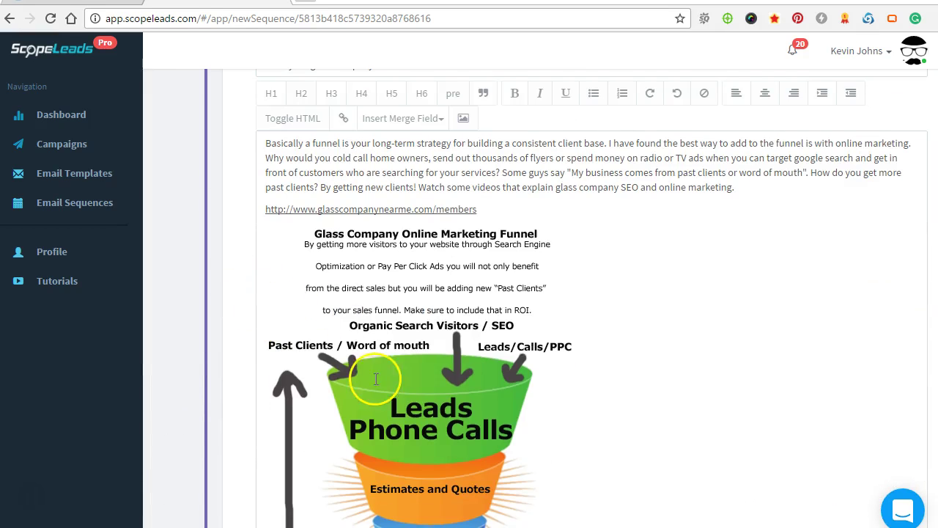
{"action": "scroll", "coordinate": [323, 366], "scroll_direction": "down", "scroll_amount": 3}
{"action": "scroll", "coordinate": [244, 350], "scroll_direction": "down", "scroll_amount": 4}
{"action": "scroll", "coordinate": [247, 345], "scroll_direction": "up", "scroll_amount": 5}
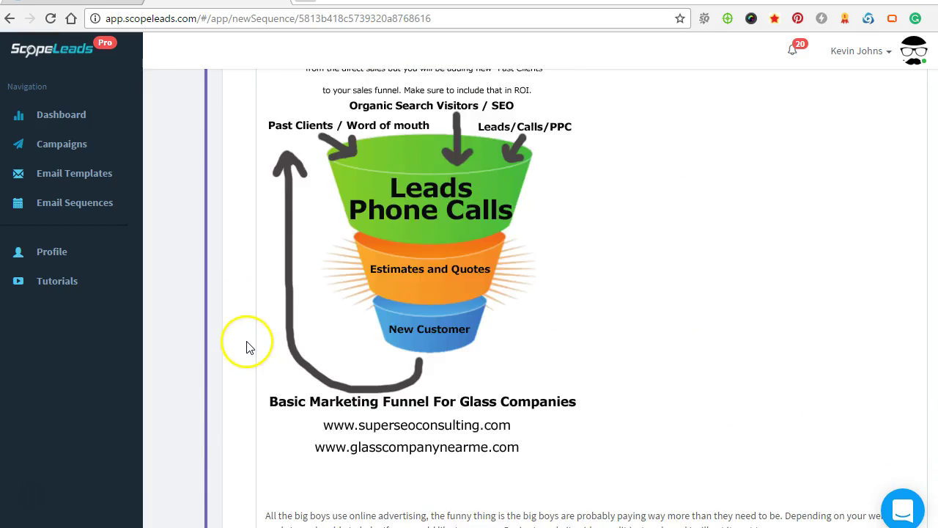
{"action": "scroll", "coordinate": [253, 278], "scroll_direction": "down", "scroll_amount": 4}
{"action": "scroll", "coordinate": [316, 242], "scroll_direction": "up", "scroll_amount": 10}
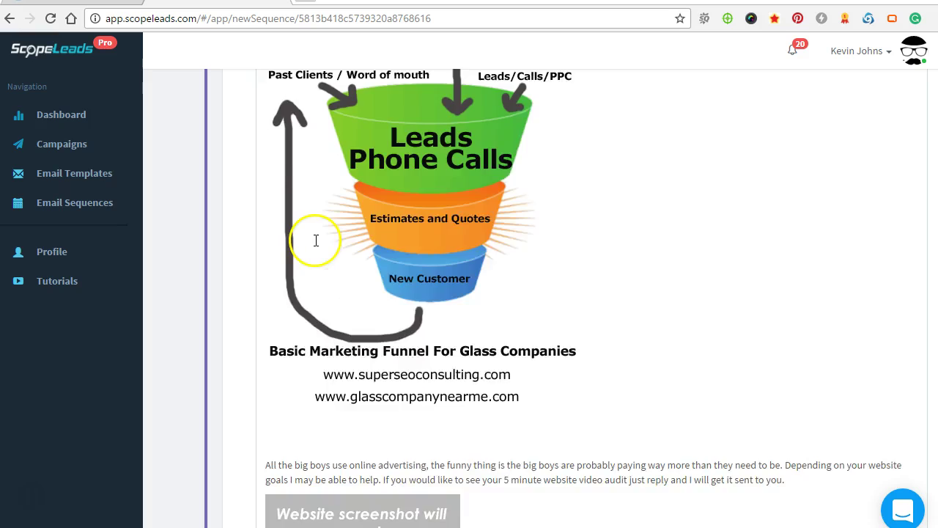
{"action": "scroll", "coordinate": [377, 262], "scroll_direction": "down", "scroll_amount": 1}
{"action": "scroll", "coordinate": [402, 299], "scroll_direction": "down", "scroll_amount": 1}
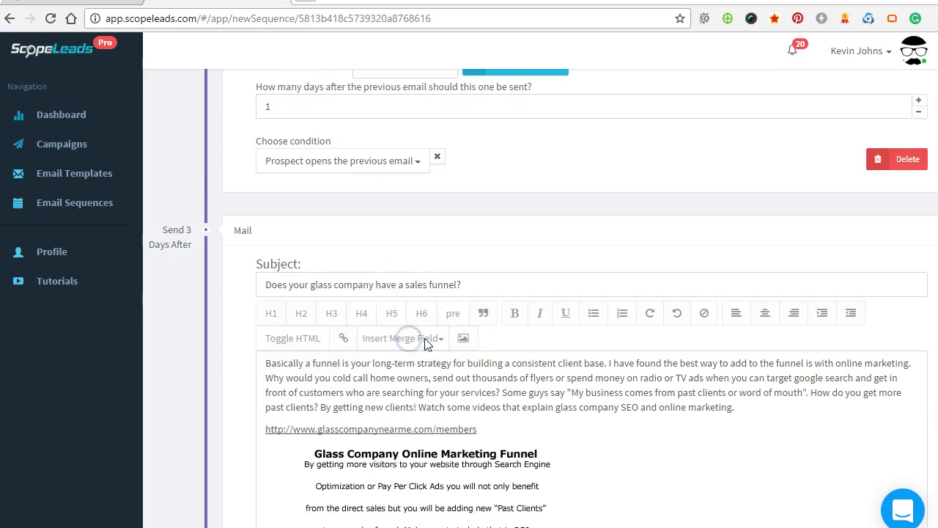
- Review the sequence again from its title down, checking each follow-up's send delay and open condition and the last email's website screenshot placeholder
{"action": "scroll", "coordinate": [388, 330], "scroll_direction": "up", "scroll_amount": 15}
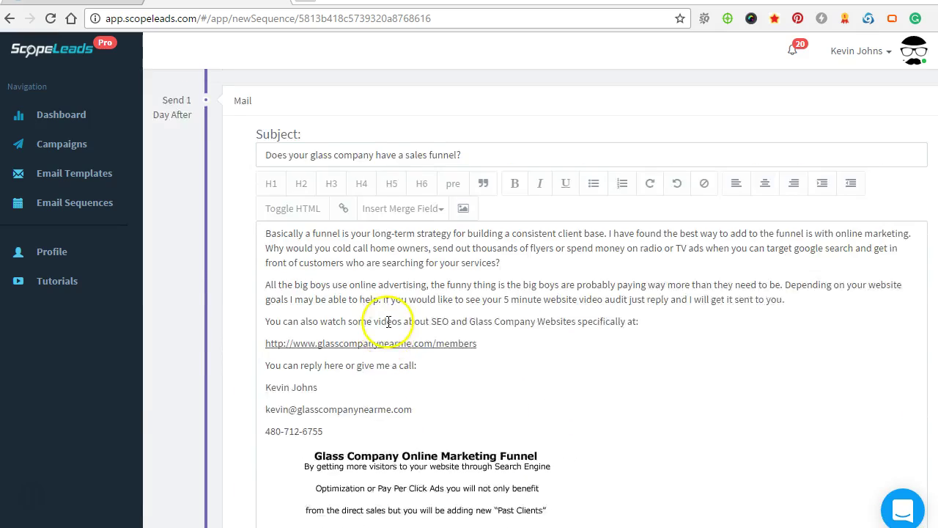
{"action": "scroll", "coordinate": [381, 301], "scroll_direction": "down", "scroll_amount": 2}
{"action": "scroll", "coordinate": [360, 283], "scroll_direction": "up", "scroll_amount": 10}
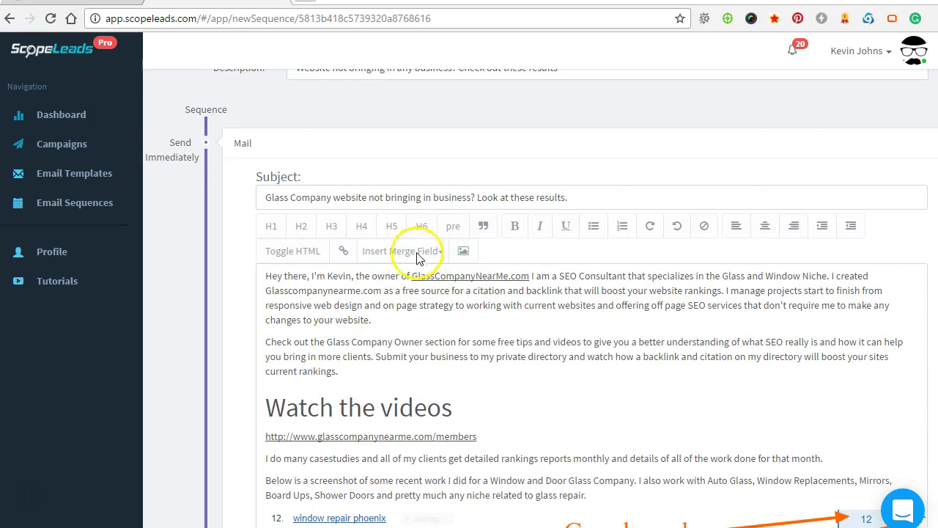
{"action": "scroll", "coordinate": [418, 257], "scroll_direction": "up", "scroll_amount": 1}
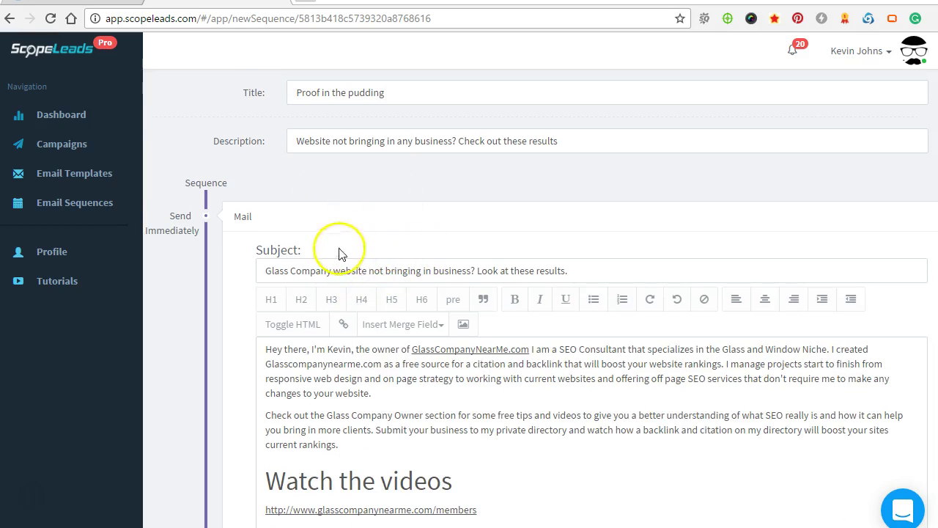
{"action": "scroll", "coordinate": [314, 314], "scroll_direction": "down", "scroll_amount": 10}
{"action": "scroll", "coordinate": [315, 314], "scroll_direction": "down", "scroll_amount": 20}
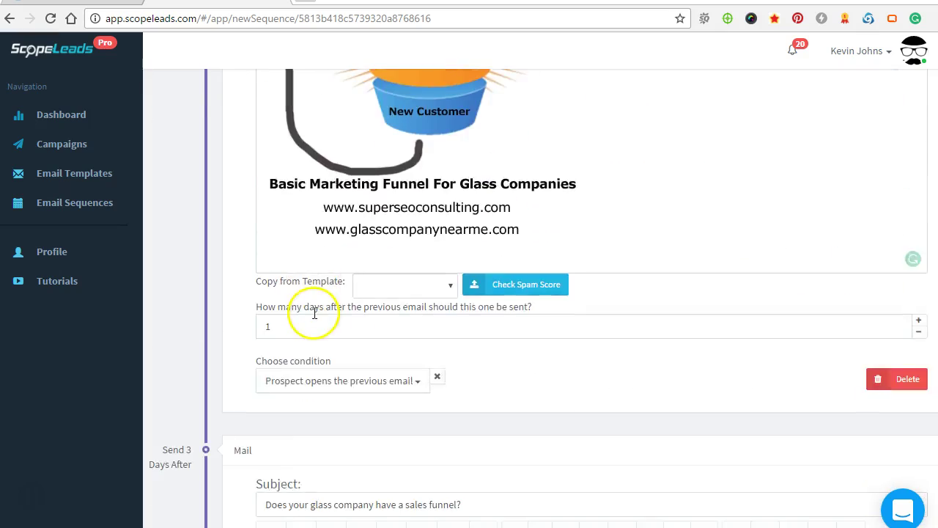
{"action": "scroll", "coordinate": [314, 312], "scroll_direction": "down", "scroll_amount": 9}
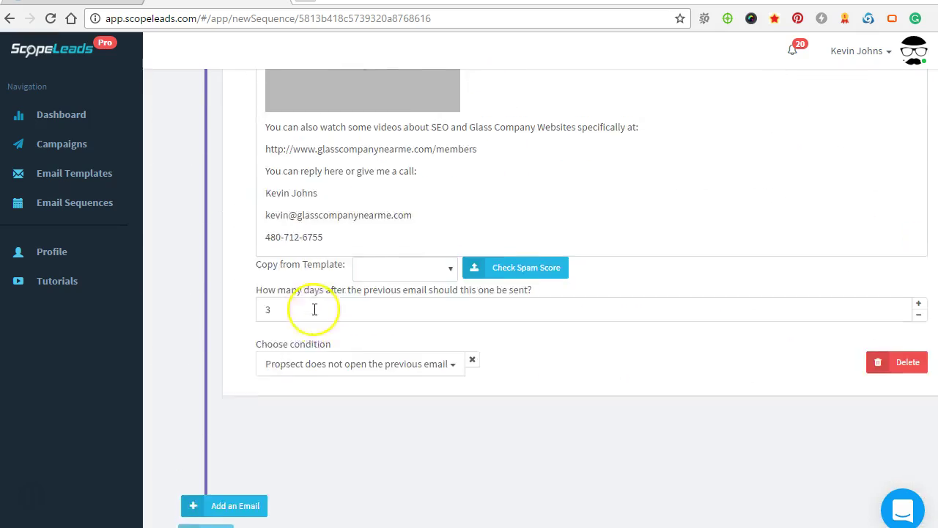
{"action": "scroll", "coordinate": [315, 311], "scroll_direction": "up", "scroll_amount": 3}
{"action": "scroll", "coordinate": [419, 306], "scroll_direction": "up", "scroll_amount": 2}
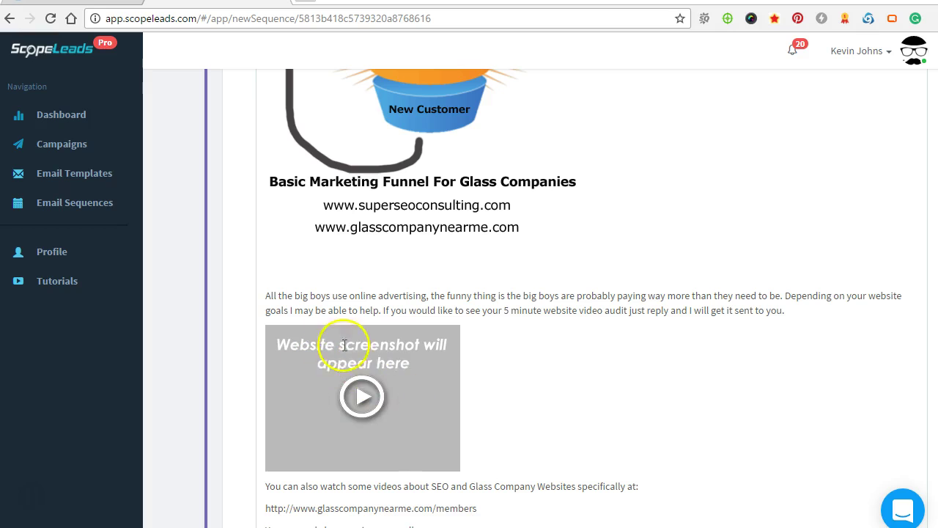
{"action": "scroll", "coordinate": [359, 370], "scroll_direction": "down", "scroll_amount": 3}
{"action": "scroll", "coordinate": [374, 294], "scroll_direction": "up", "scroll_amount": 2}
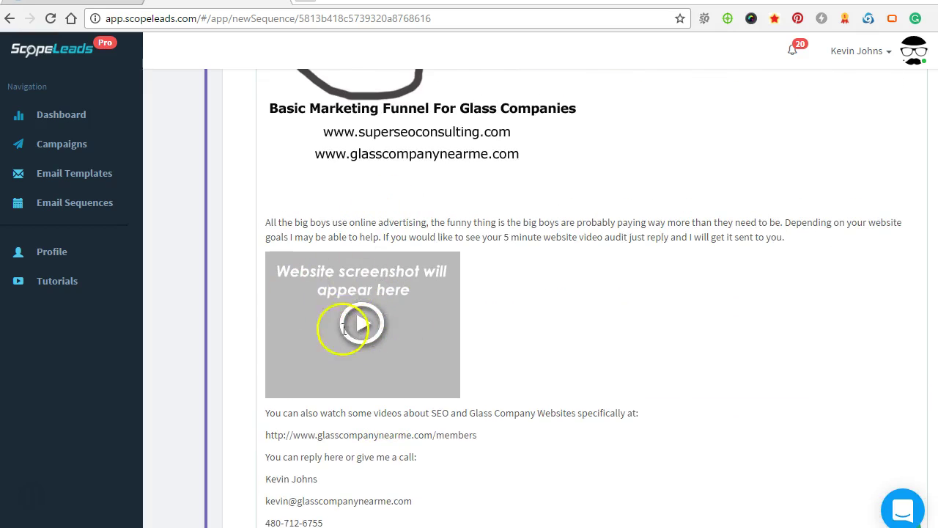
{"action": "scroll", "coordinate": [384, 326], "scroll_direction": "down", "scroll_amount": 4}
{"action": "scroll", "coordinate": [382, 330], "scroll_direction": "up", "scroll_amount": 12}
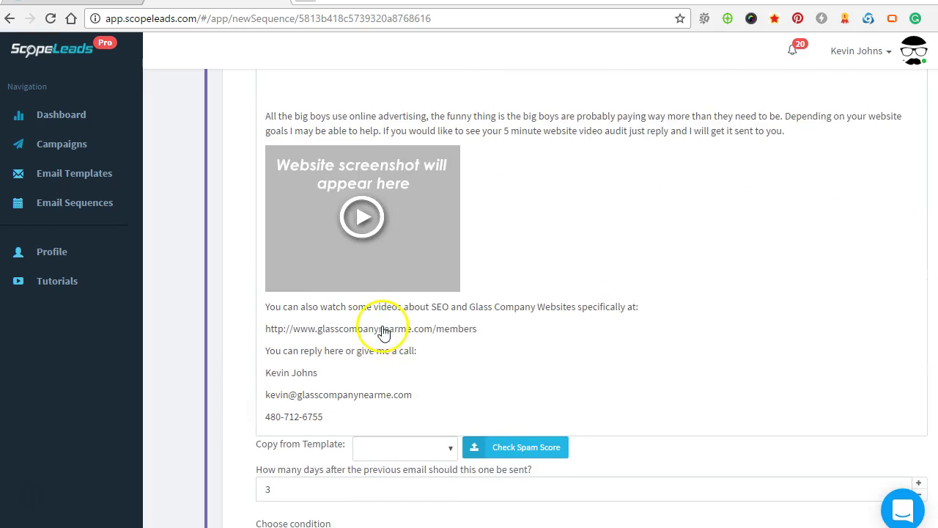
{"action": "scroll", "coordinate": [381, 318], "scroll_direction": "up", "scroll_amount": 9}
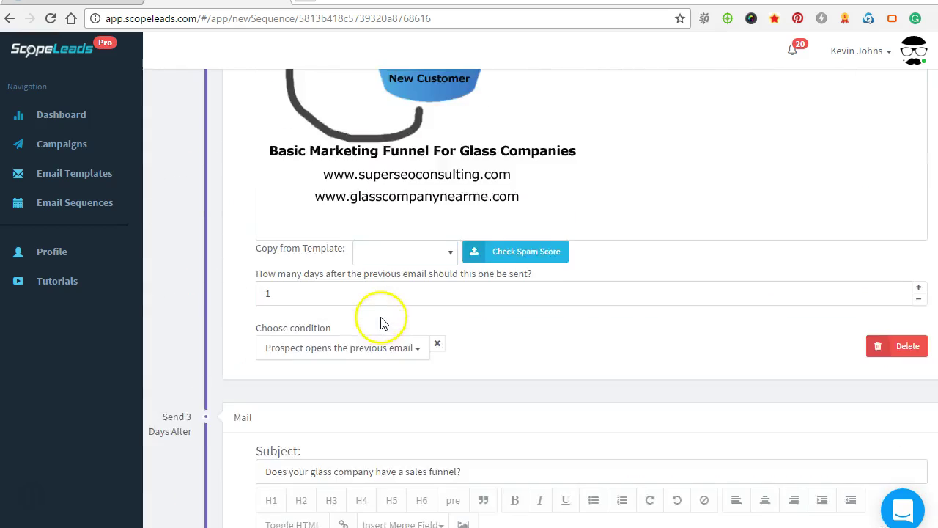
- Open the San Francisco search in the "window replacement san francisco" campaign and examine its lead and email metrics, contact details and send status
{"action": "left_click", "coordinate": [62, 145]}
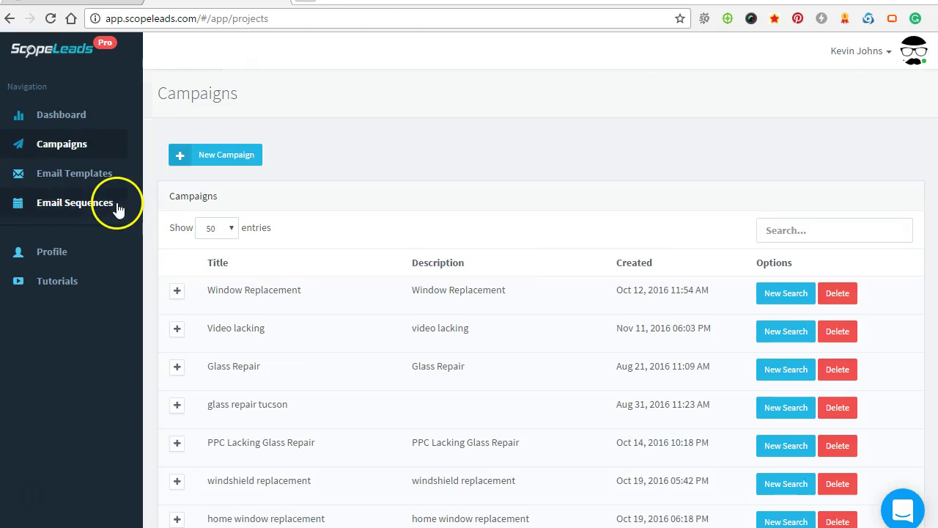
{"action": "scroll", "coordinate": [329, 318], "scroll_direction": "down", "scroll_amount": 3}
{"action": "left_click", "coordinate": [331, 345]}
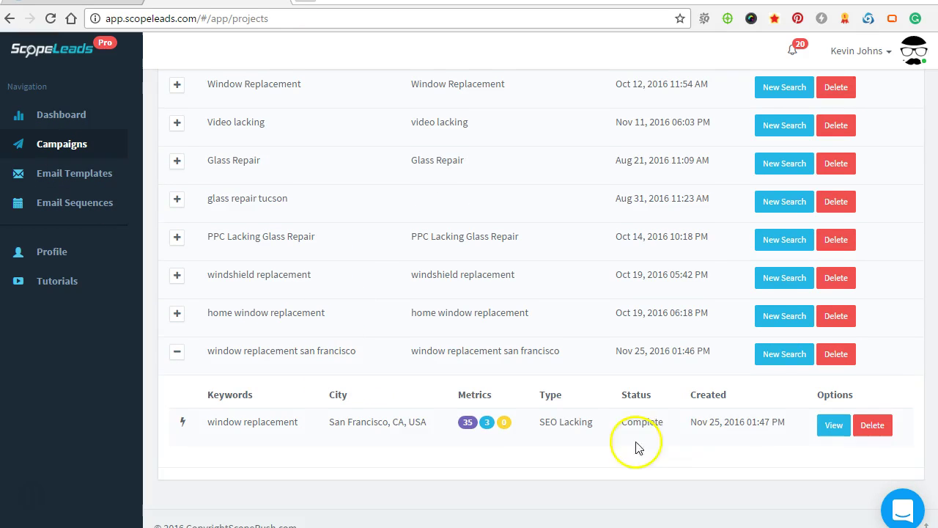
{"action": "left_click", "coordinate": [835, 428]}
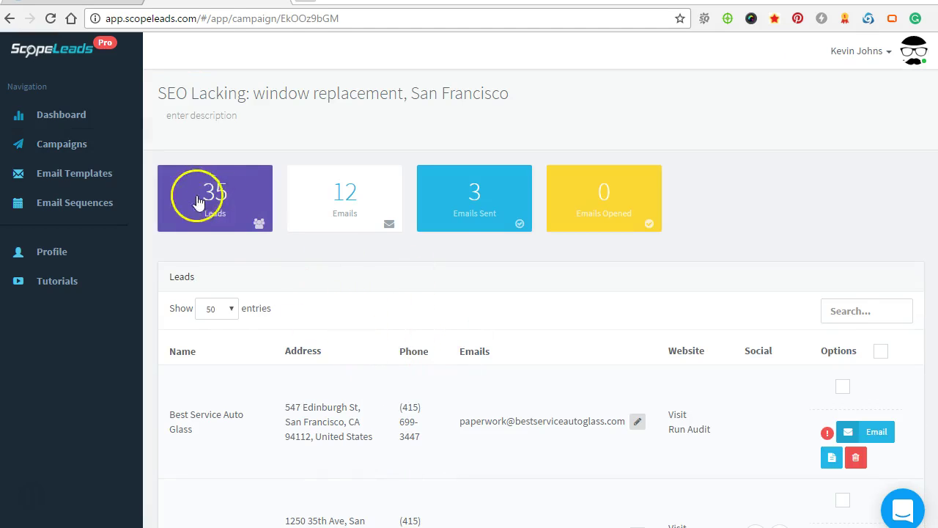
{"action": "scroll", "coordinate": [252, 293], "scroll_direction": "down", "scroll_amount": 3}
{"action": "scroll", "coordinate": [198, 263], "scroll_direction": "down", "scroll_amount": 3}
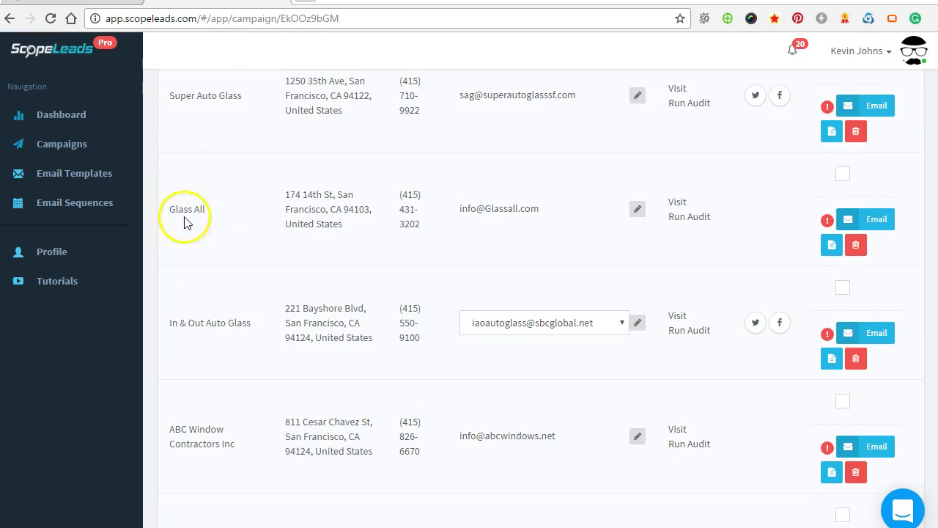
{"action": "scroll", "coordinate": [278, 390], "scroll_direction": "up", "scroll_amount": 5}
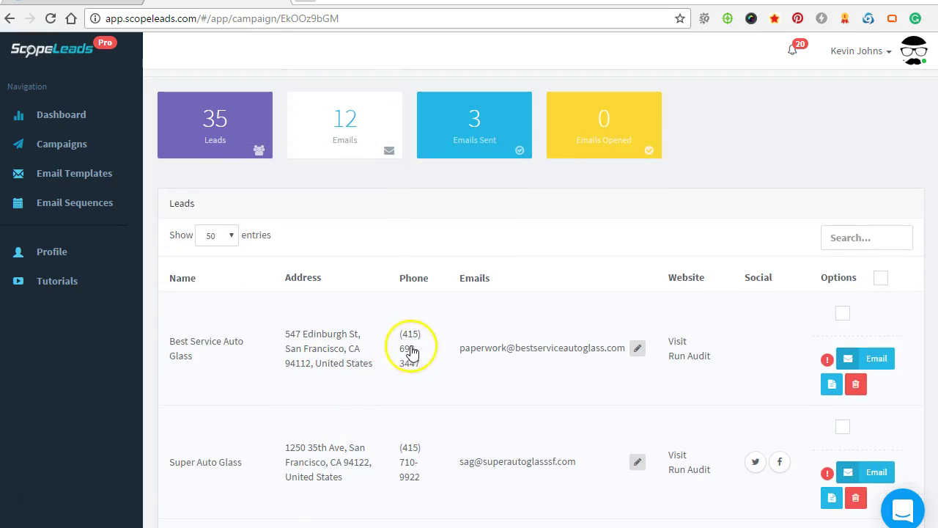
{"action": "scroll", "coordinate": [480, 374], "scroll_direction": "down", "scroll_amount": 2}
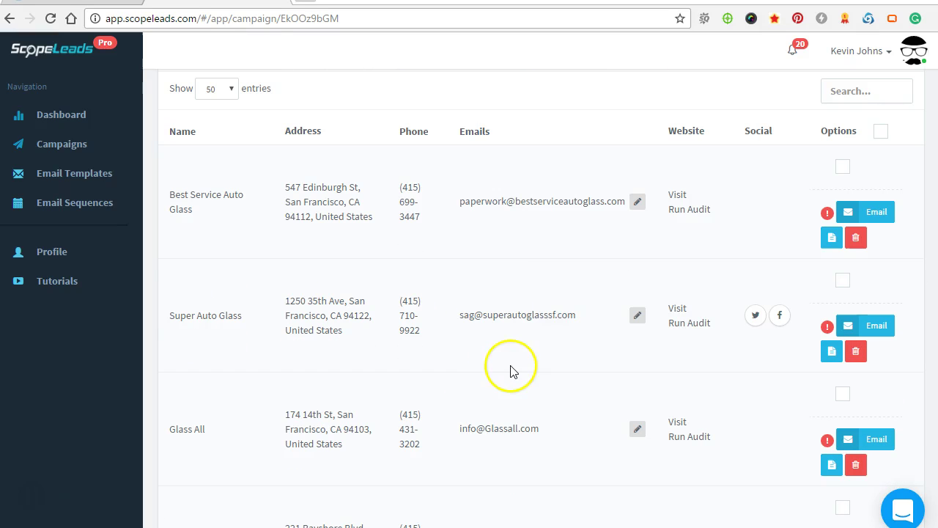
{"action": "scroll", "coordinate": [491, 288], "scroll_direction": "down", "scroll_amount": 5}
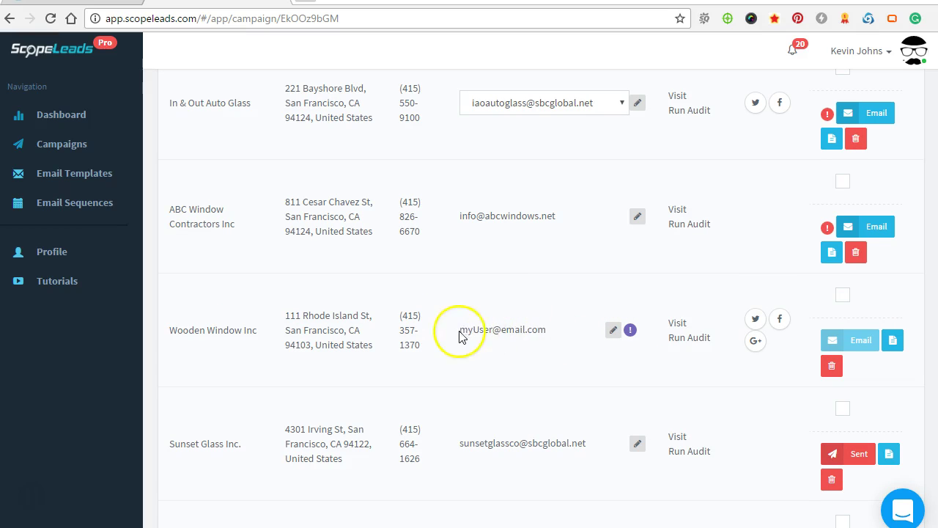
{"action": "mouse_move", "coordinate": [628, 333]}
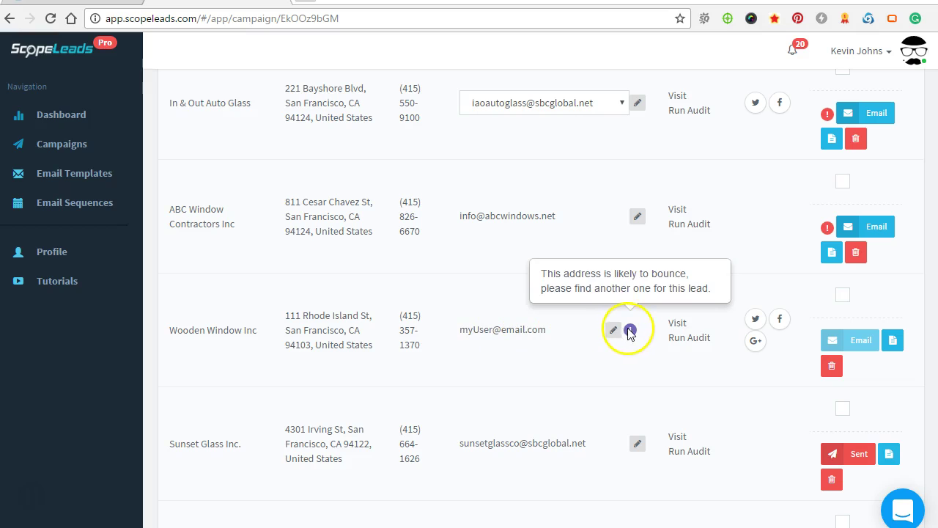
{"action": "scroll", "coordinate": [570, 360], "scroll_direction": "up", "scroll_amount": 5}
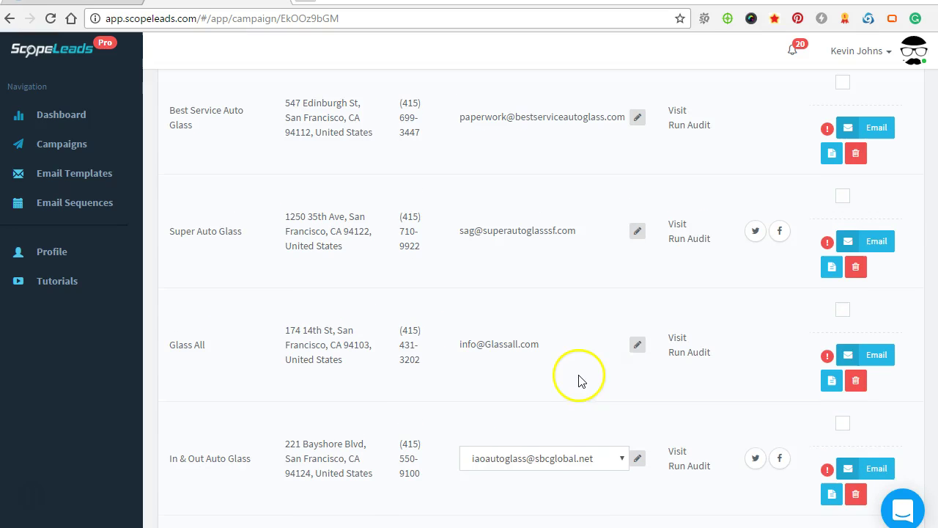
{"action": "scroll", "coordinate": [580, 381], "scroll_direction": "up", "scroll_amount": 3}
{"action": "mouse_move", "coordinate": [827, 359]}
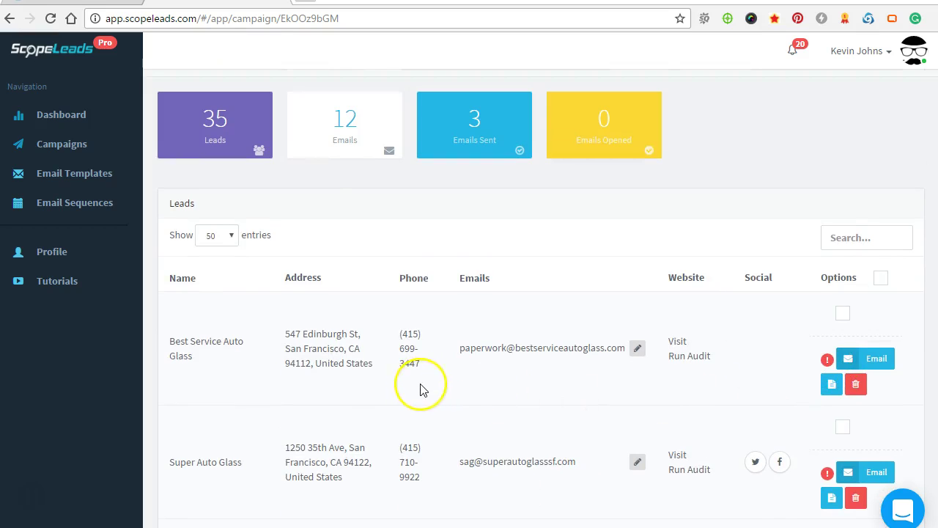
{"action": "scroll", "coordinate": [358, 387], "scroll_direction": "down", "scroll_amount": 2}
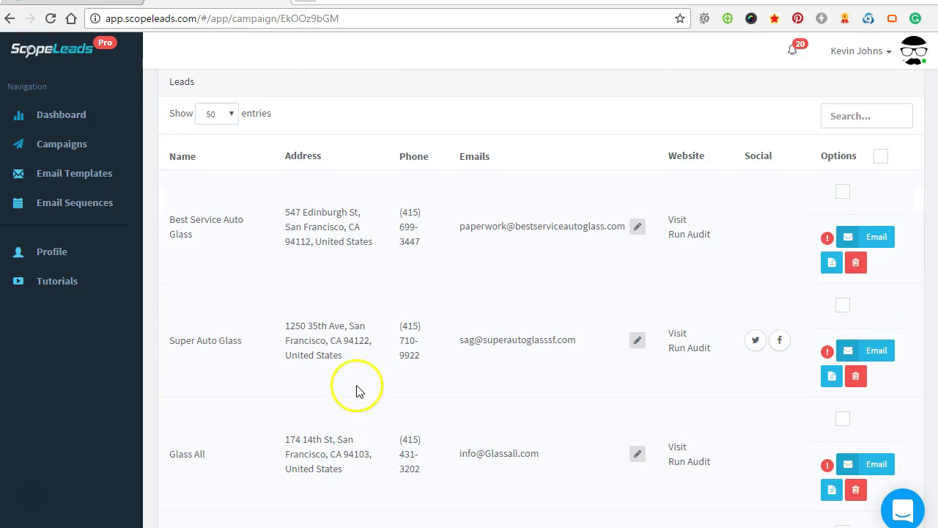
{"action": "mouse_move", "coordinate": [830, 215]}
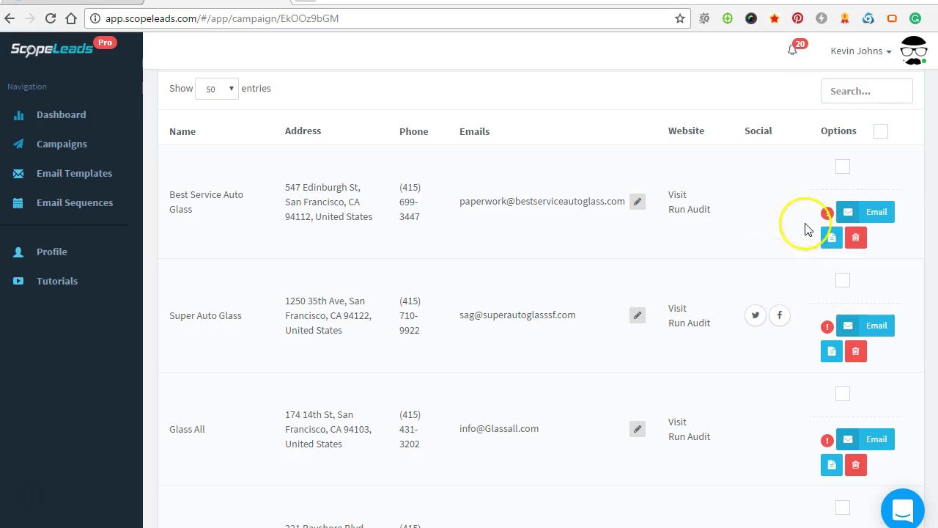
{"action": "mouse_move", "coordinate": [826, 327]}
{"action": "scroll", "coordinate": [806, 362], "scroll_direction": "down", "scroll_amount": 3}
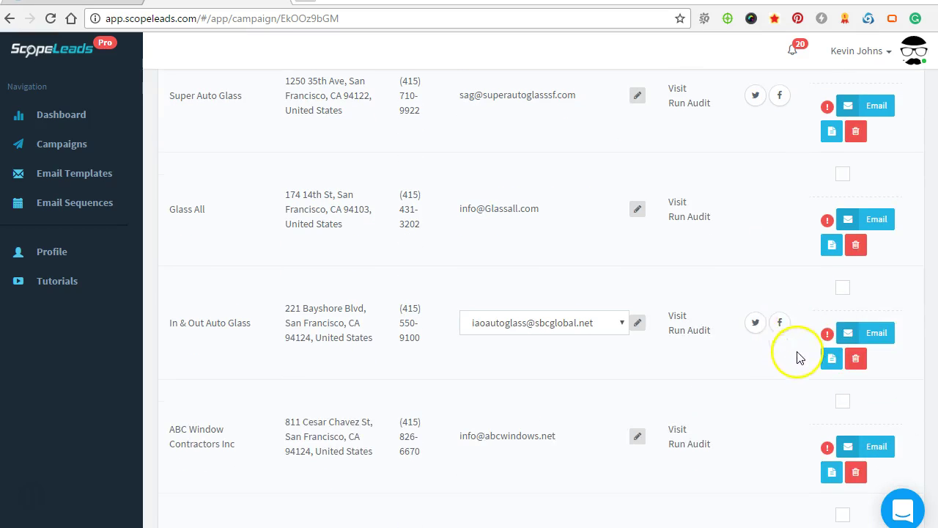
{"action": "scroll", "coordinate": [799, 249], "scroll_direction": "up", "scroll_amount": 2}
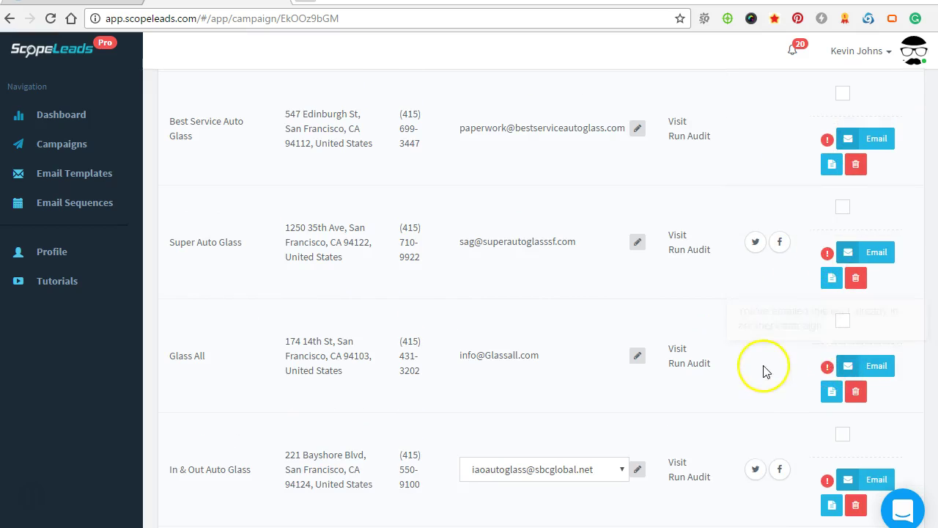
{"action": "scroll", "coordinate": [806, 338], "scroll_direction": "down", "scroll_amount": 3}
- Examine the send status of the leads from Wooden Window Inc to Duran's Auto Glass, and return to the search's email metrics
{"action": "mouse_move", "coordinate": [823, 266]}
{"action": "scroll", "coordinate": [807, 352], "scroll_direction": "down", "scroll_amount": 4}
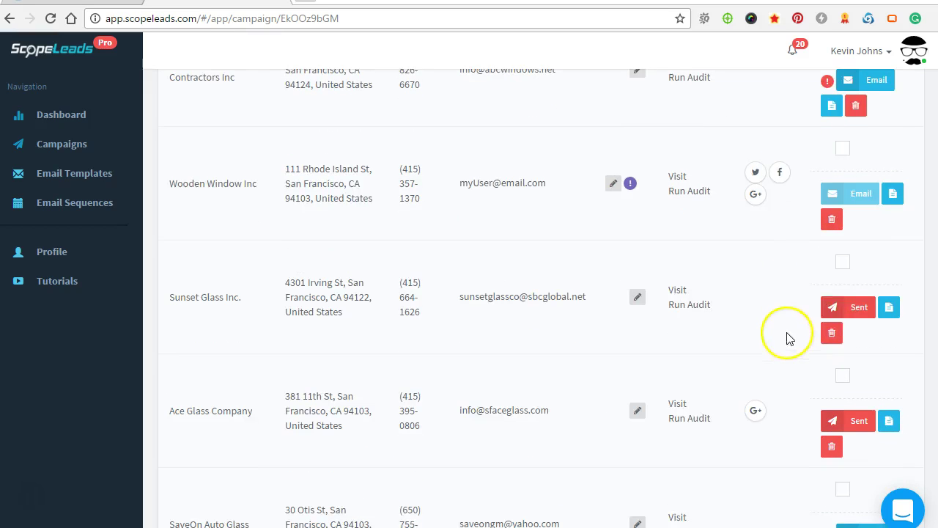
{"action": "scroll", "coordinate": [806, 318], "scroll_direction": "down", "scroll_amount": 3}
{"action": "scroll", "coordinate": [779, 312], "scroll_direction": "up", "scroll_amount": 3}
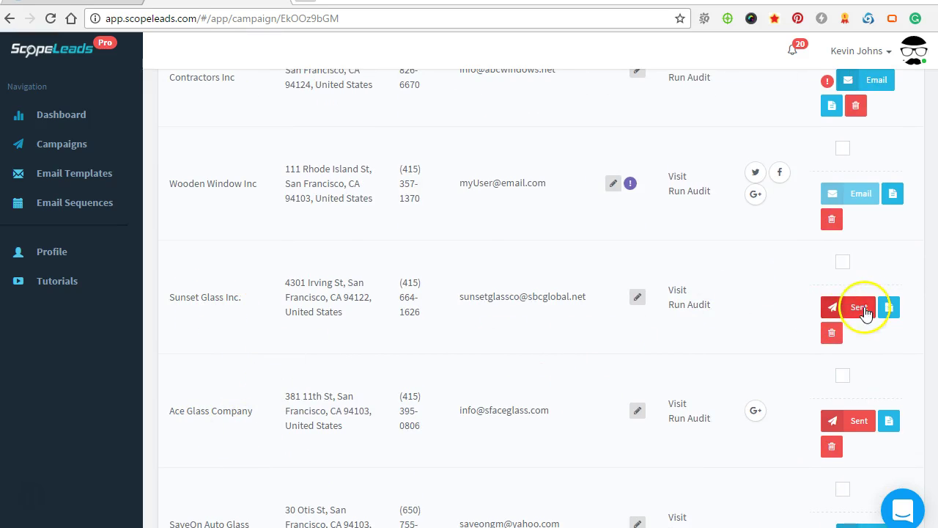
{"action": "scroll", "coordinate": [733, 308], "scroll_direction": "down", "scroll_amount": 4}
{"action": "scroll", "coordinate": [727, 345], "scroll_direction": "down", "scroll_amount": 2}
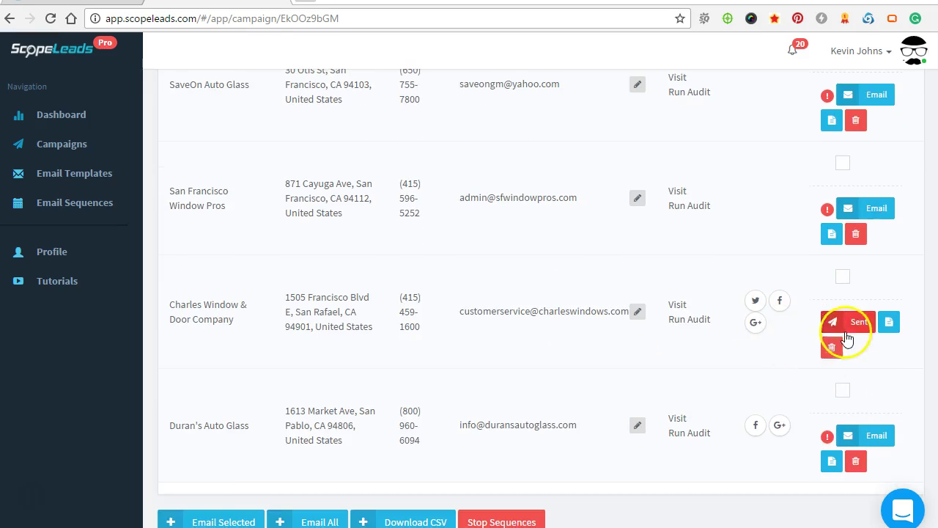
{"action": "scroll", "coordinate": [755, 293], "scroll_direction": "up", "scroll_amount": 3}
{"action": "scroll", "coordinate": [797, 258], "scroll_direction": "up", "scroll_amount": 12}
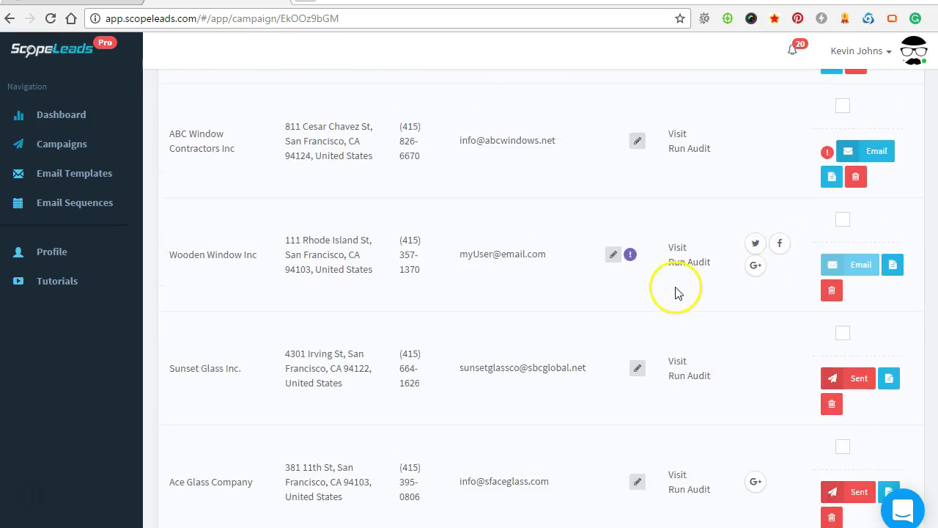
{"action": "scroll", "coordinate": [670, 277], "scroll_direction": "up", "scroll_amount": 2}
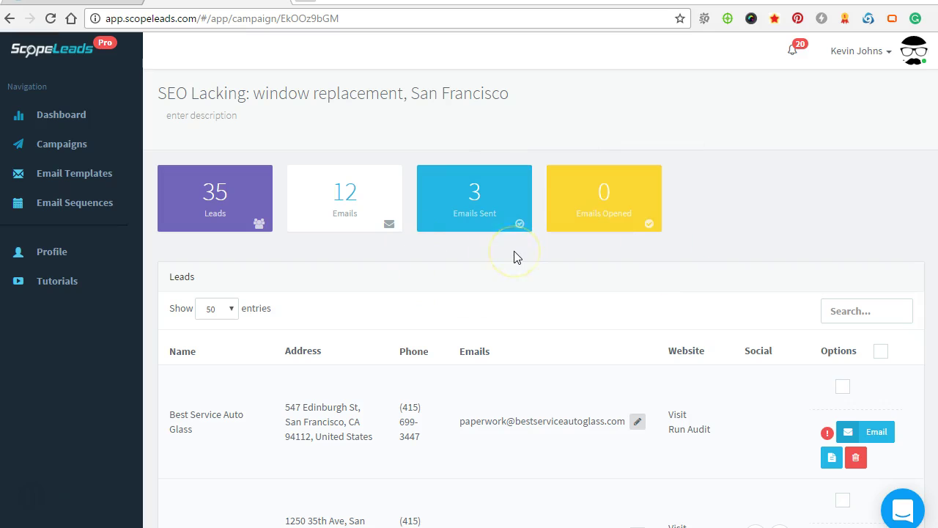
- Leave the San Francisco search results and open the Dashboard with its 30-day leads snapshot
{"action": "left_click", "coordinate": [494, 271]}
{"action": "mouse_move", "coordinate": [437, 340]}
{"action": "left_click", "coordinate": [88, 149]}
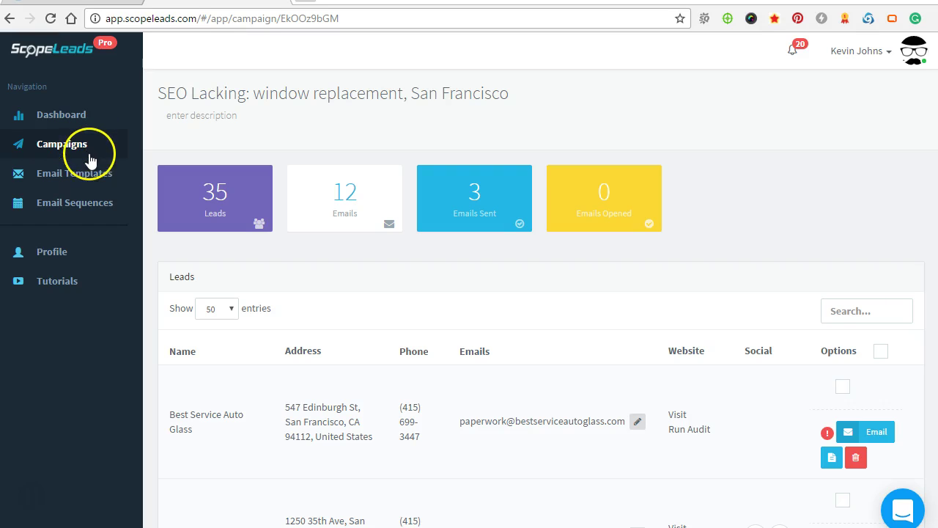
{"action": "left_click", "coordinate": [74, 121]}
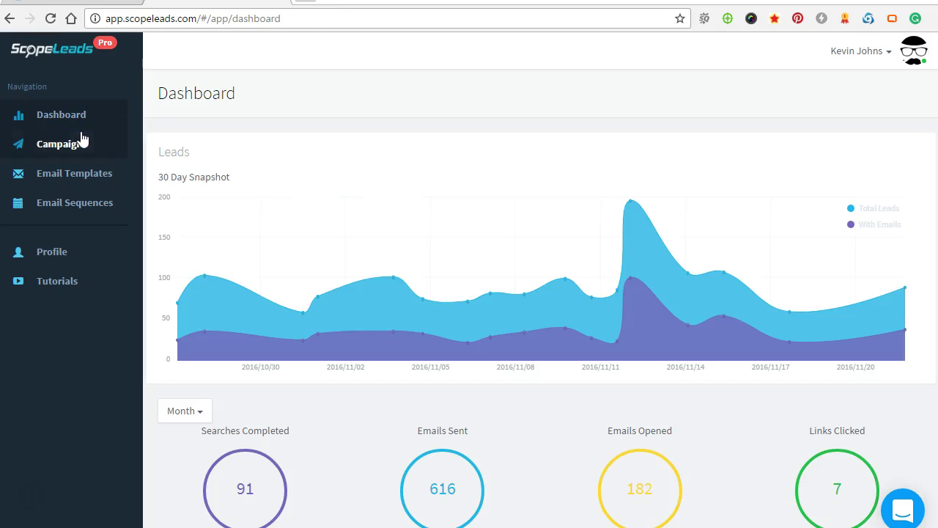